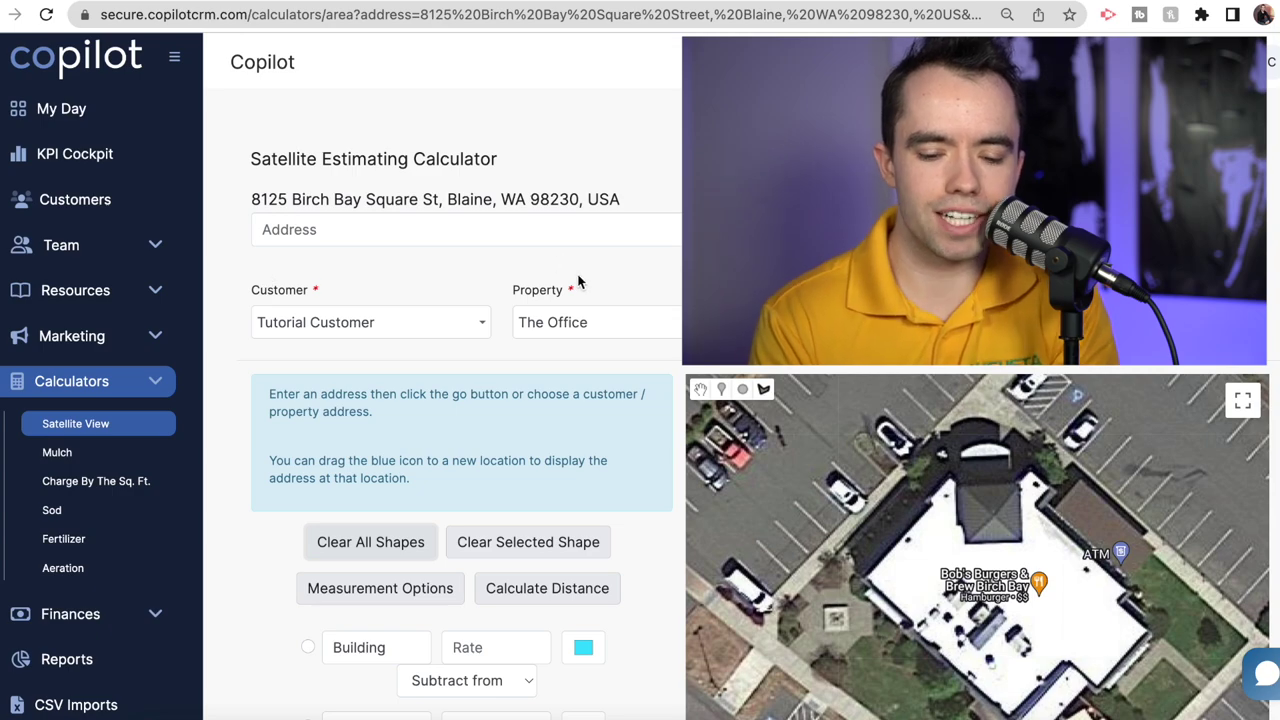
scroll(576, 278, down, 3)
scroll(577, 276, down, 1)
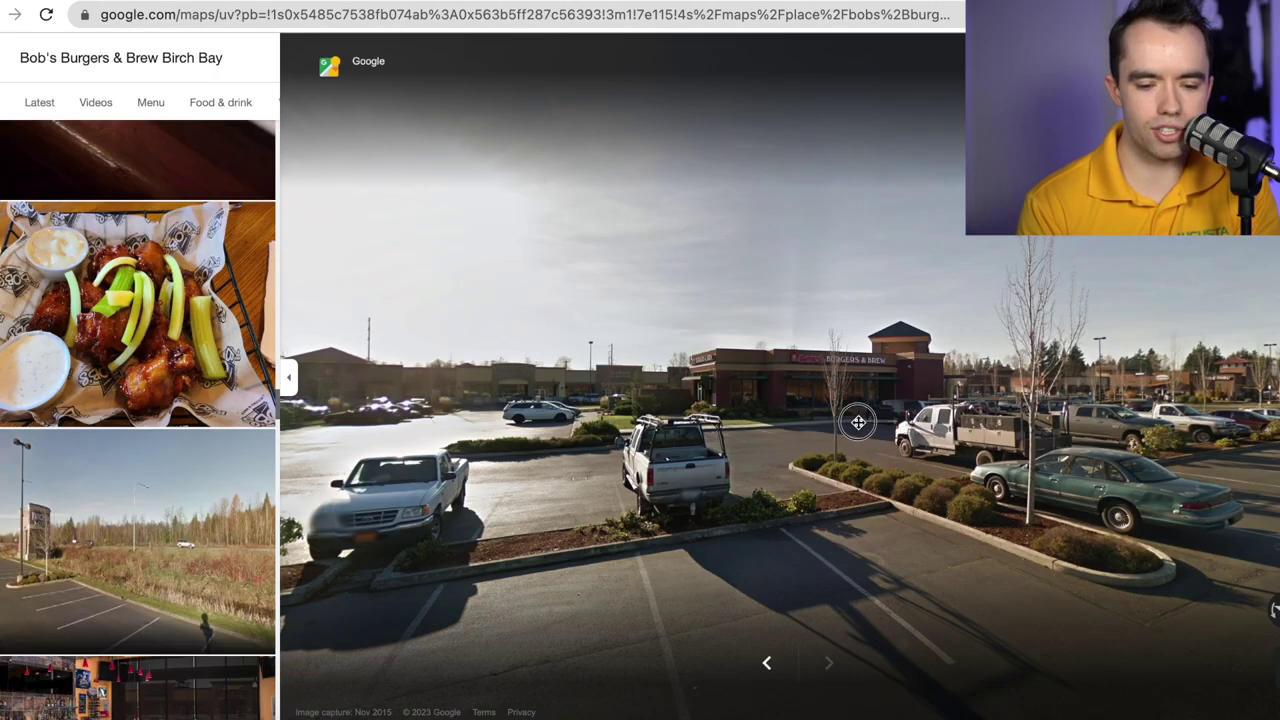
drag(857, 420, 1020, 430)
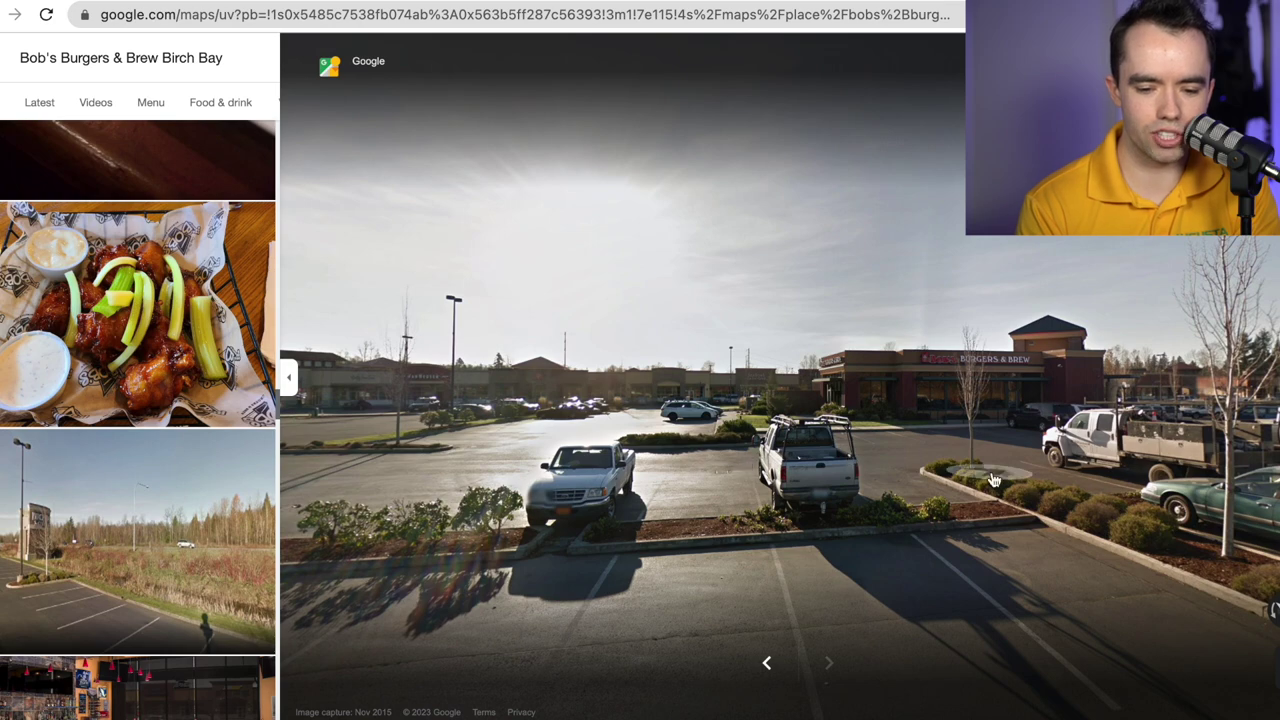
click(729, 6)
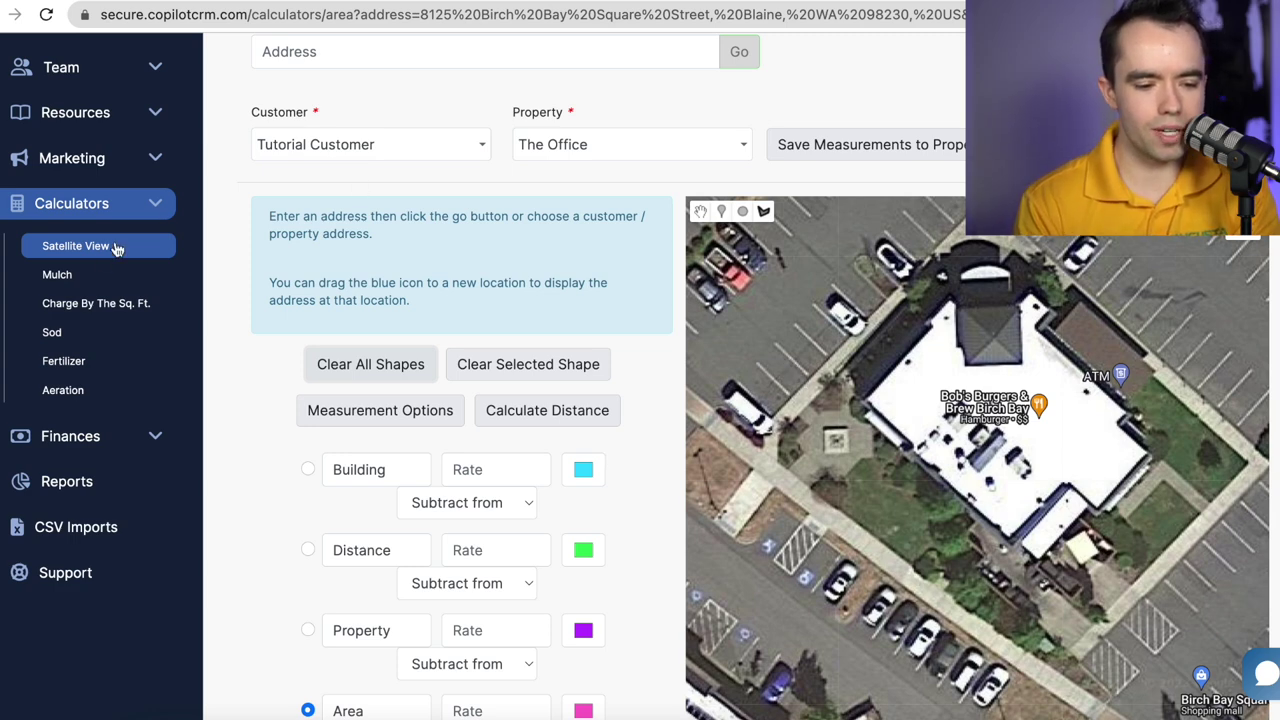
Outline and close the lawn area beside the building as a measured shape
scroll(414, 429, down, 2)
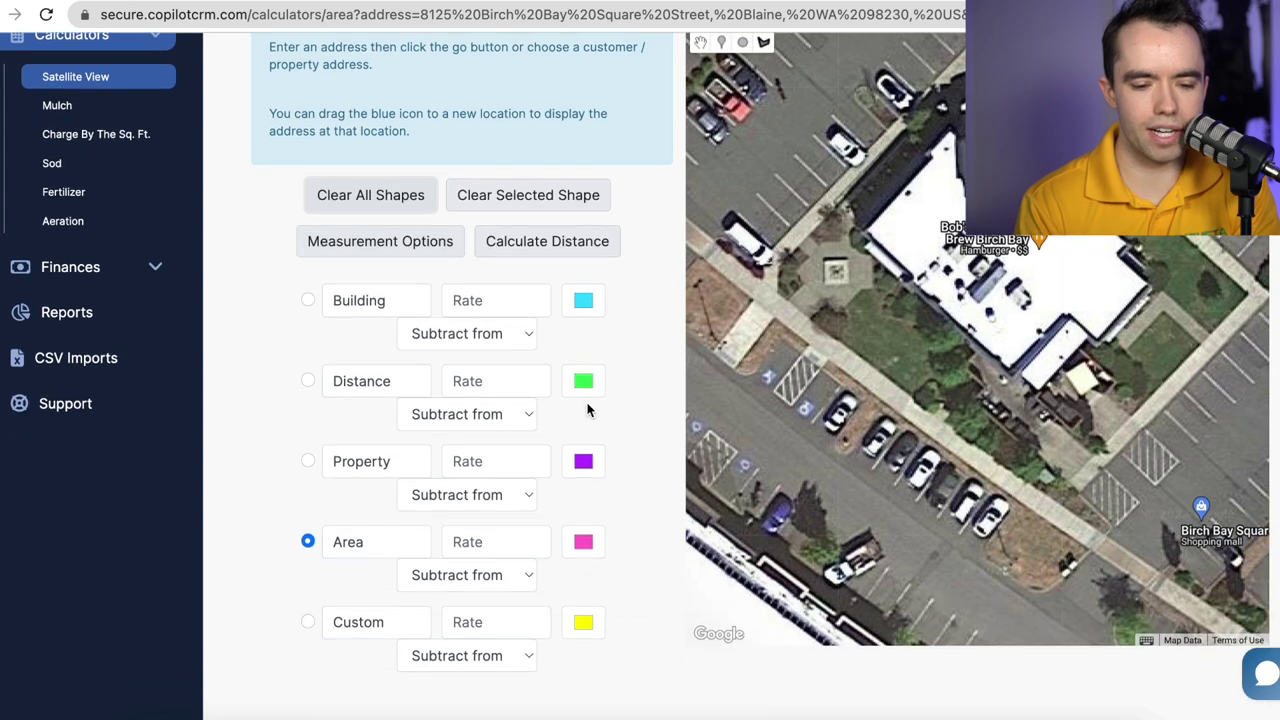
scroll(588, 409, up, 2)
click(871, 468)
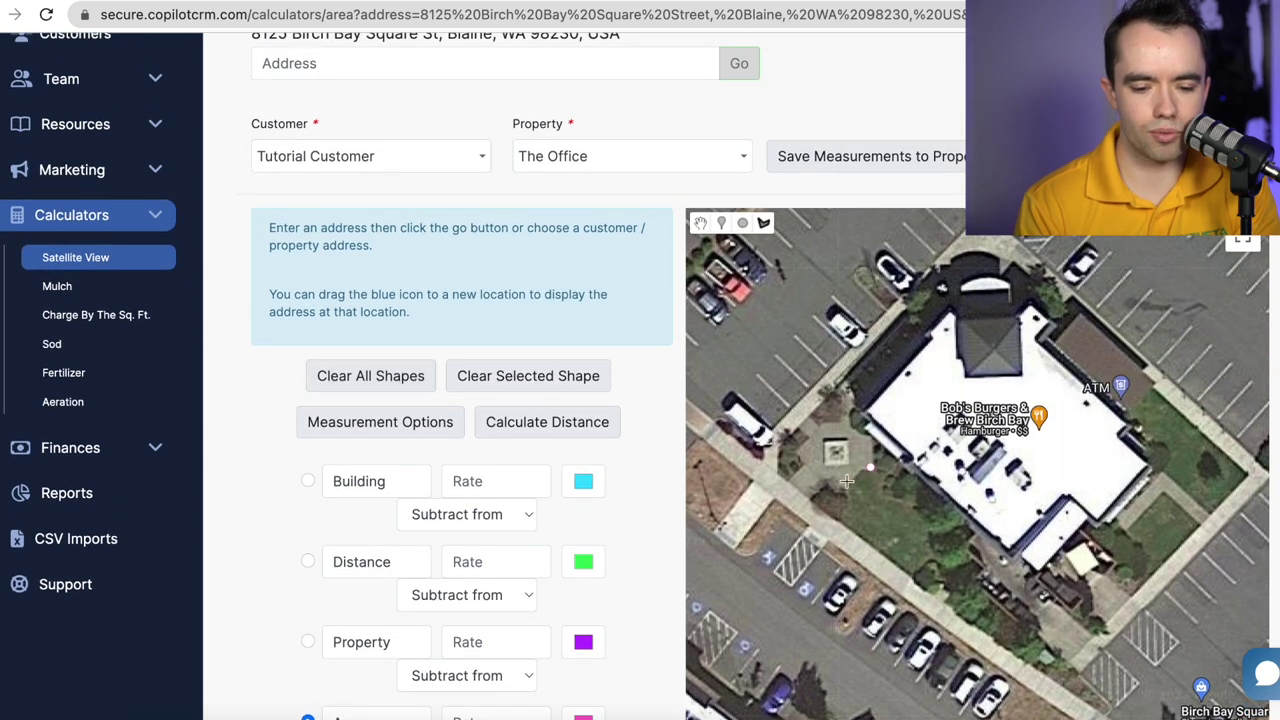
click(848, 490)
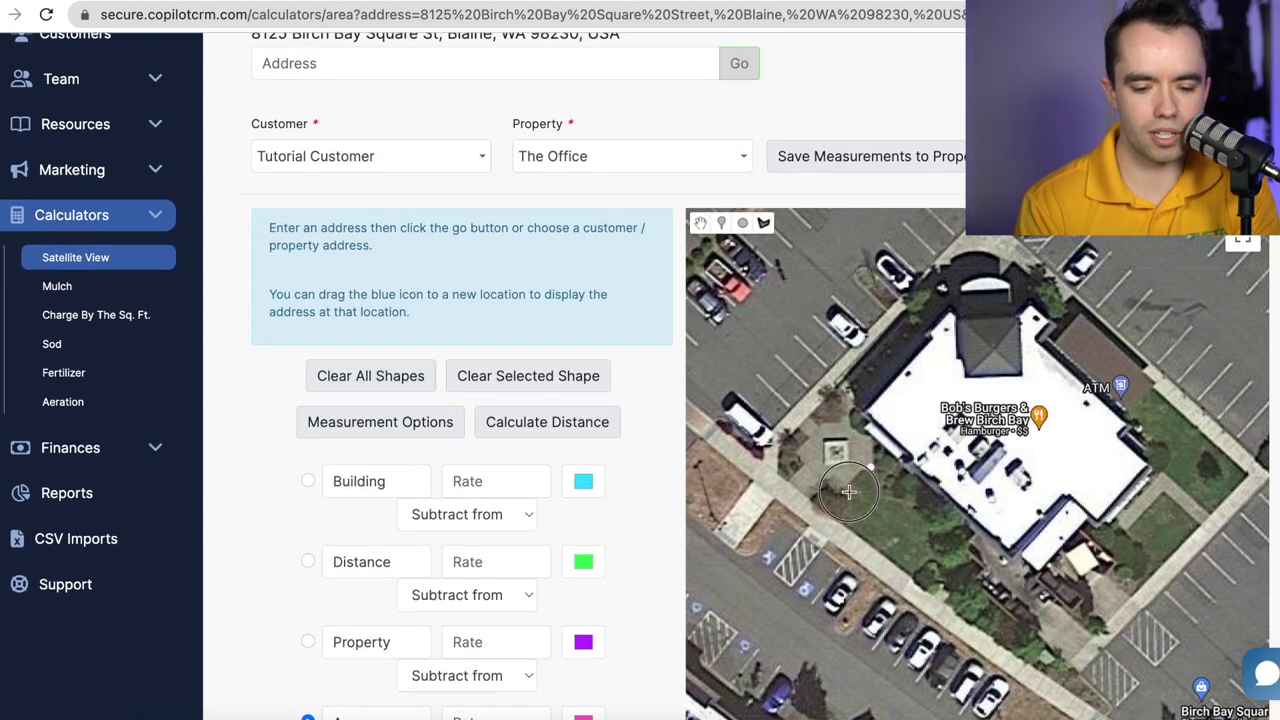
click(913, 576)
click(939, 563)
double_click(922, 507)
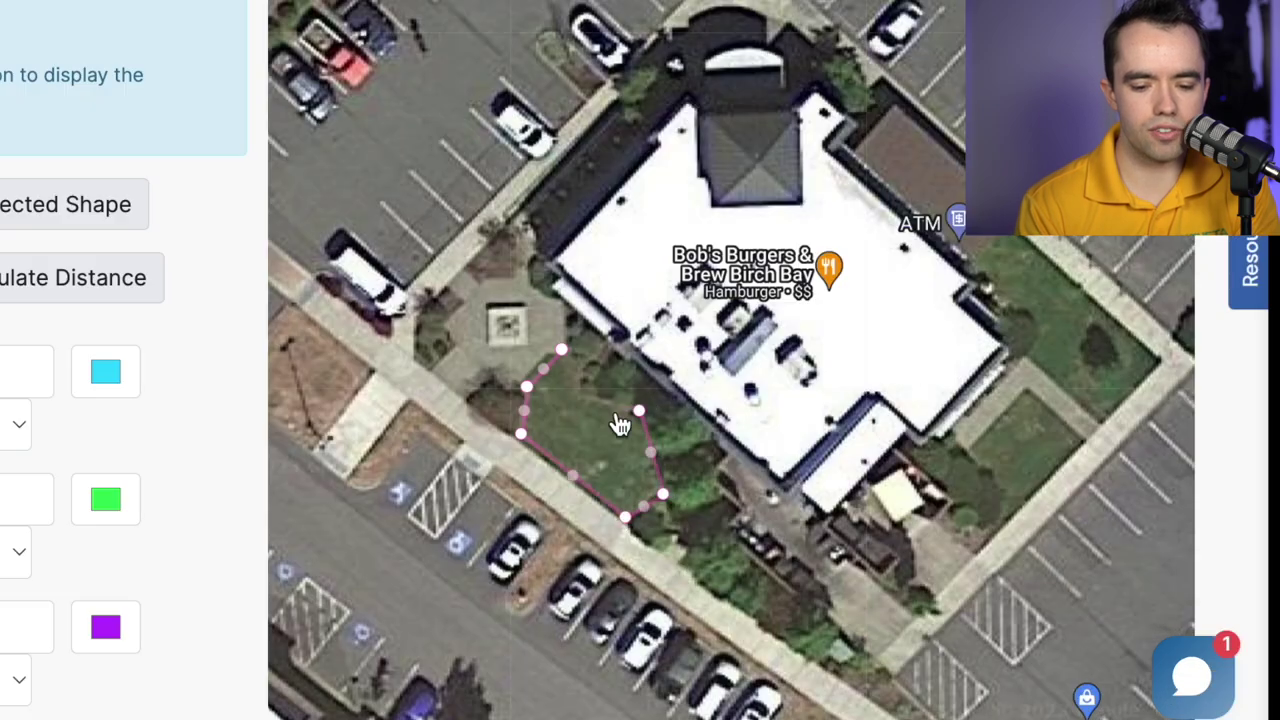
click(572, 393)
click(562, 350)
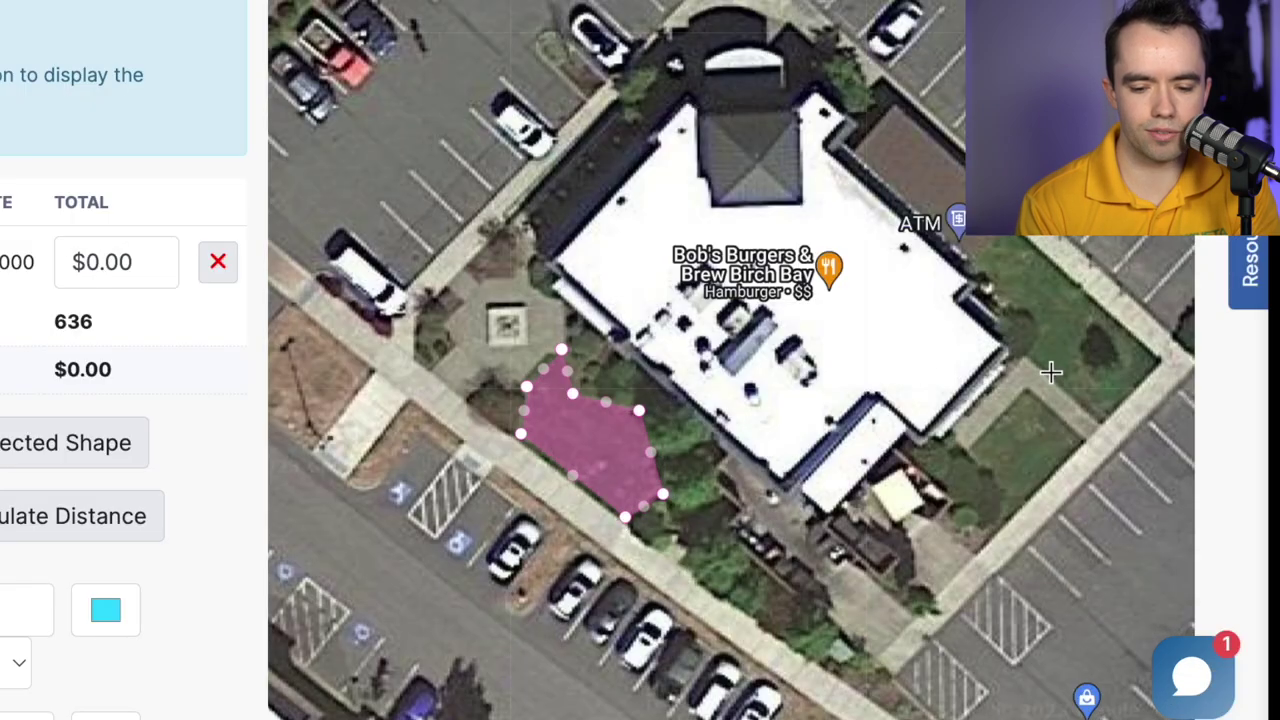
Outline the small four-cornered grass square and close it for measurement
click(1024, 391)
double_click(975, 448)
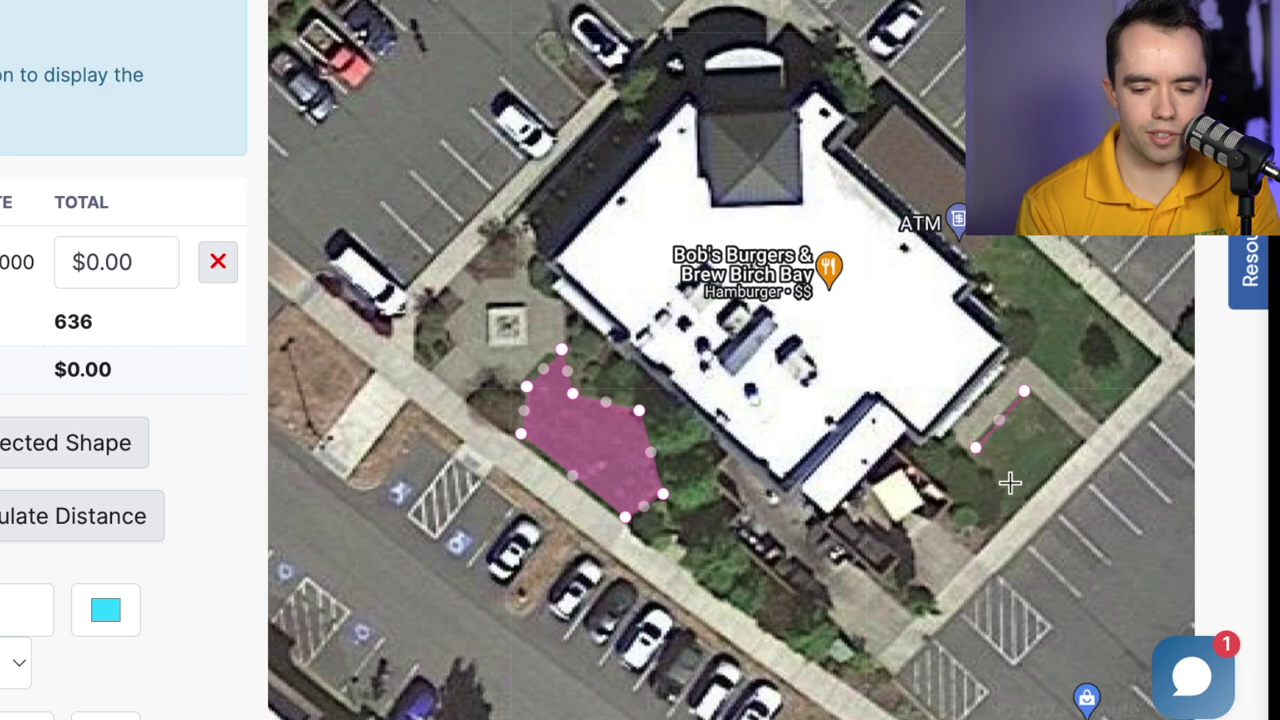
click(1027, 501)
double_click(1084, 437)
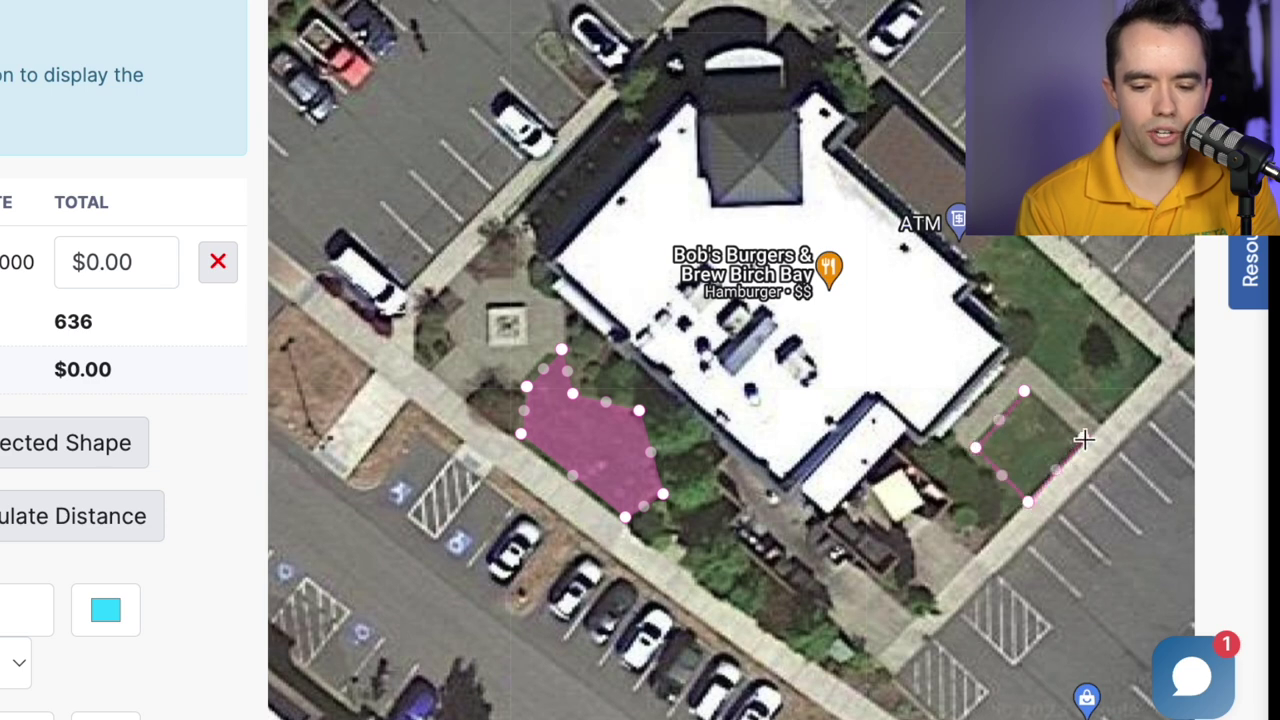
click(1025, 392)
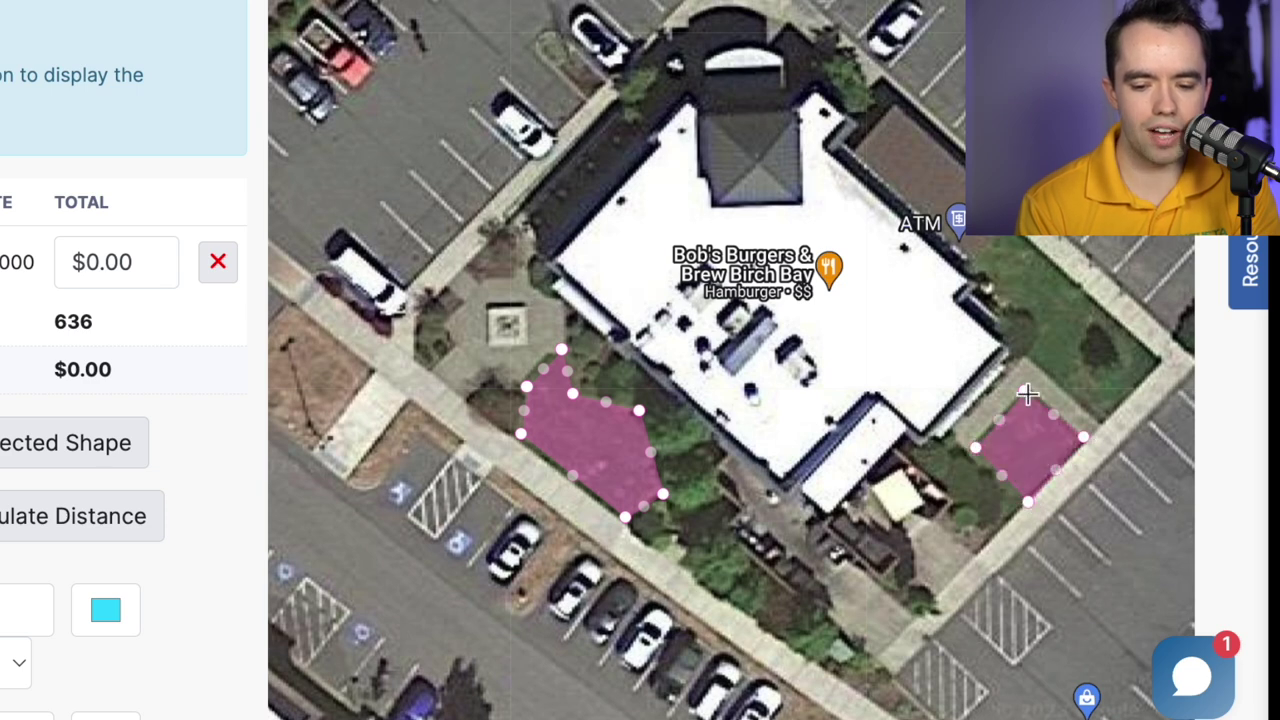
Outline the grass strip along the building and close its shape
click(974, 268)
click(1043, 331)
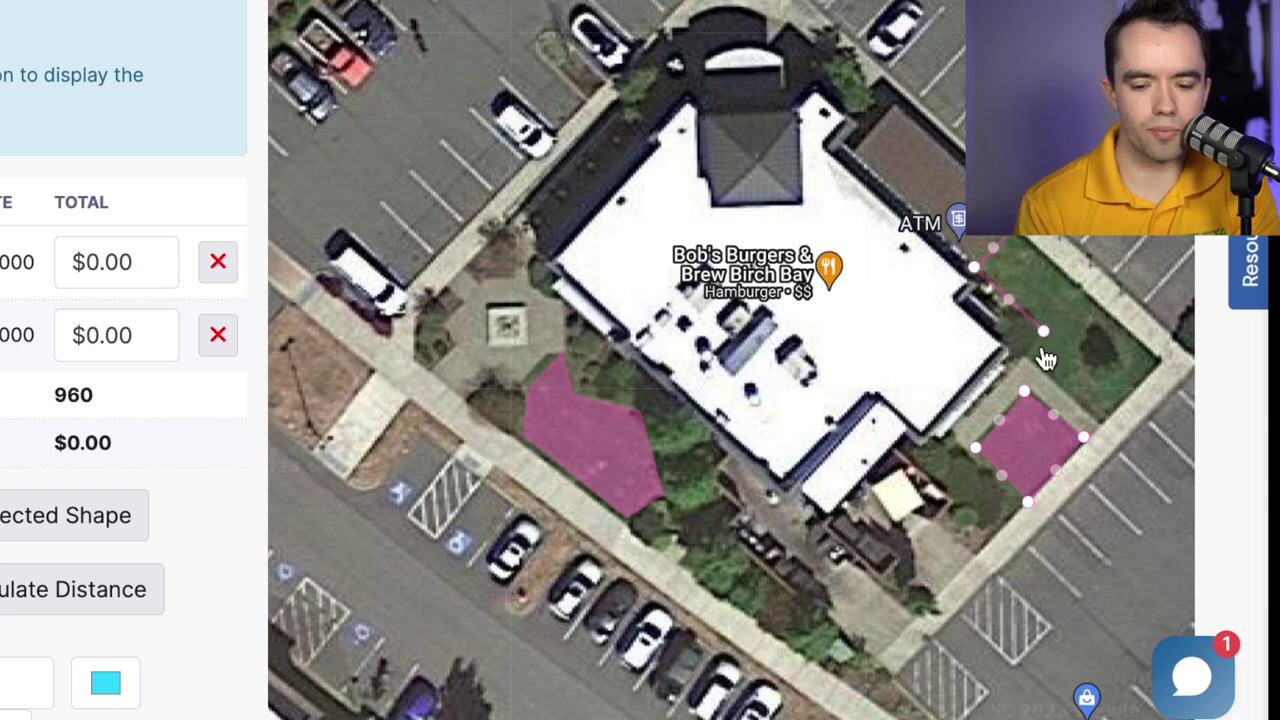
click(1031, 350)
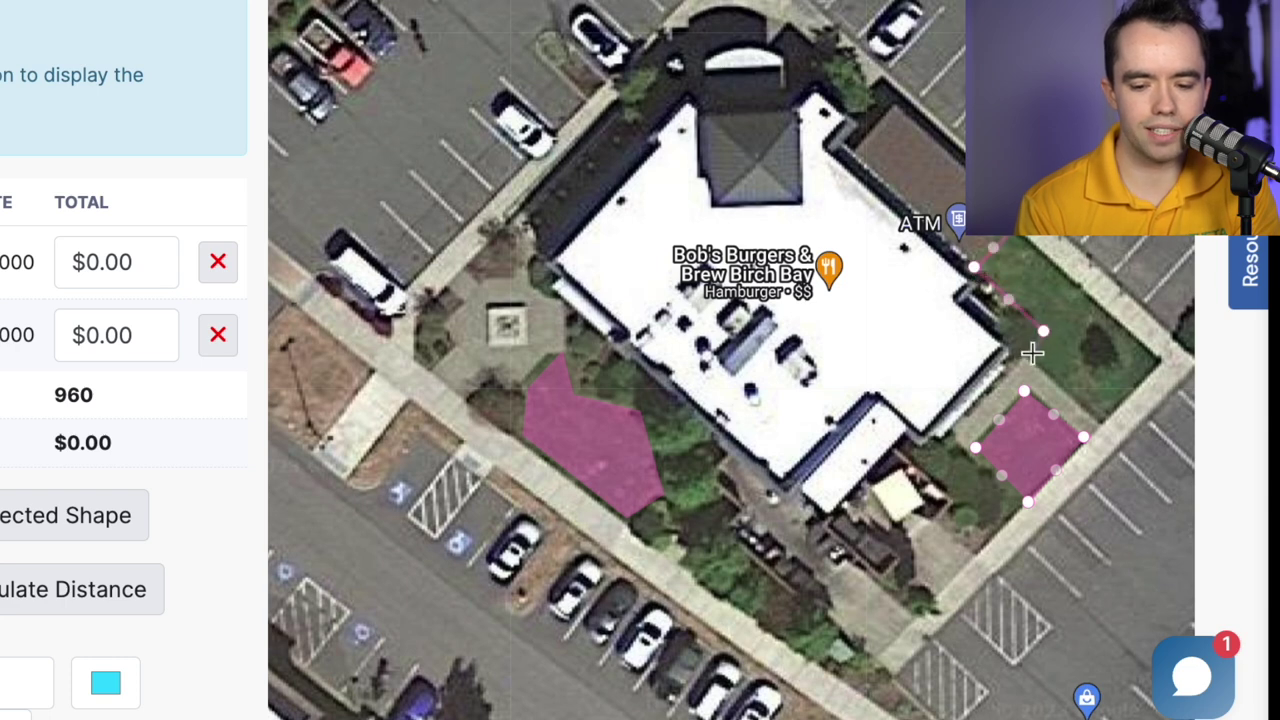
click(1100, 421)
click(1157, 354)
click(1018, 239)
click(1018, 240)
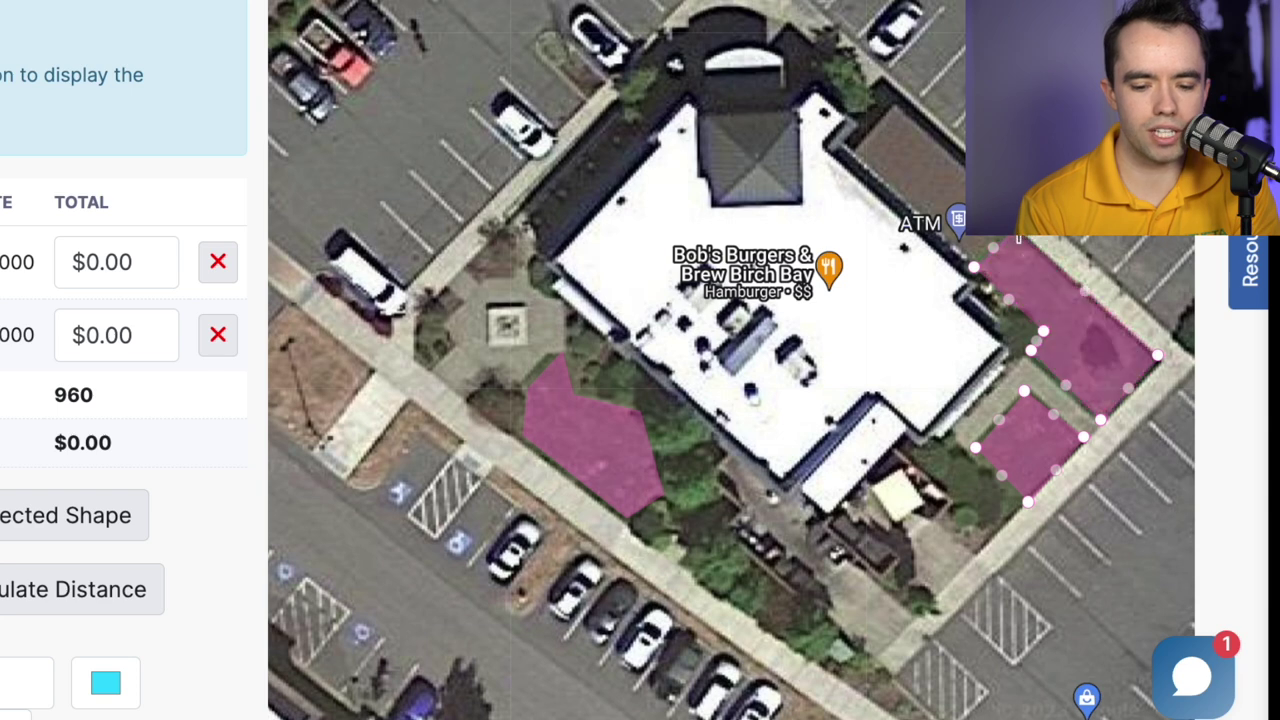
Pan to the corner bed and outline it, bringing the measured total to 2181
drag(671, 294, 766, 280)
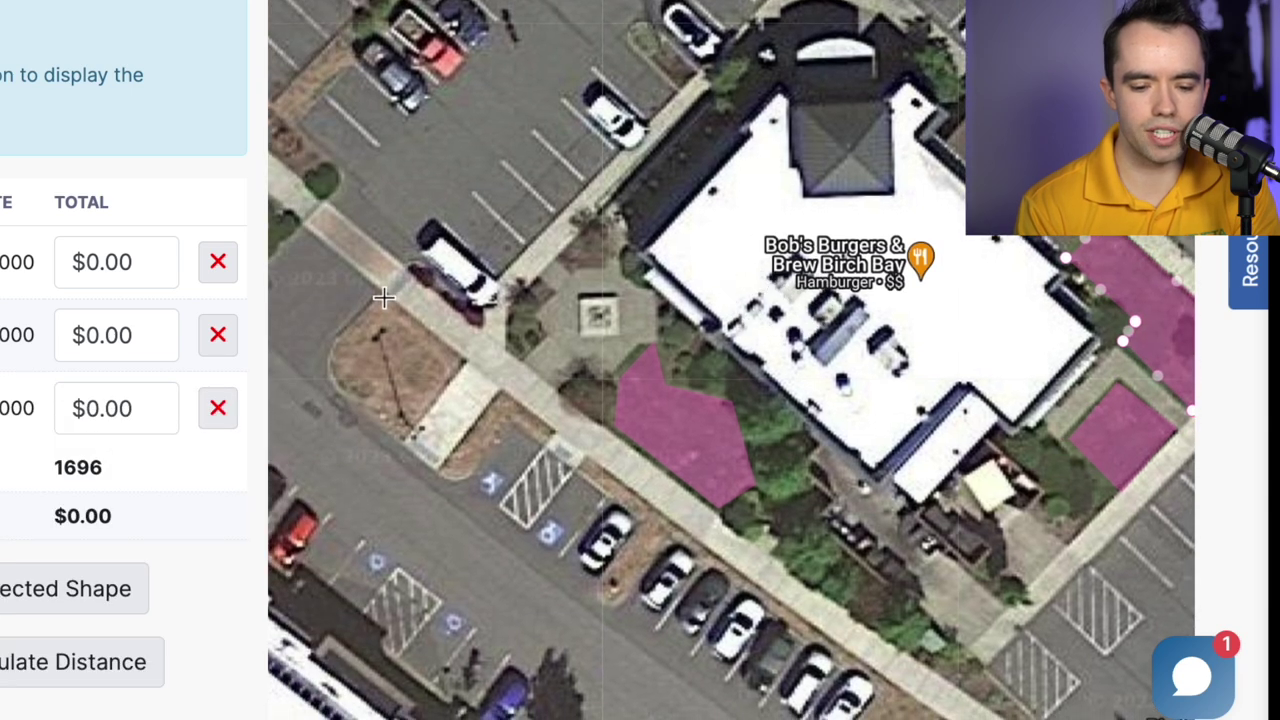
click(383, 296)
click(342, 350)
click(356, 399)
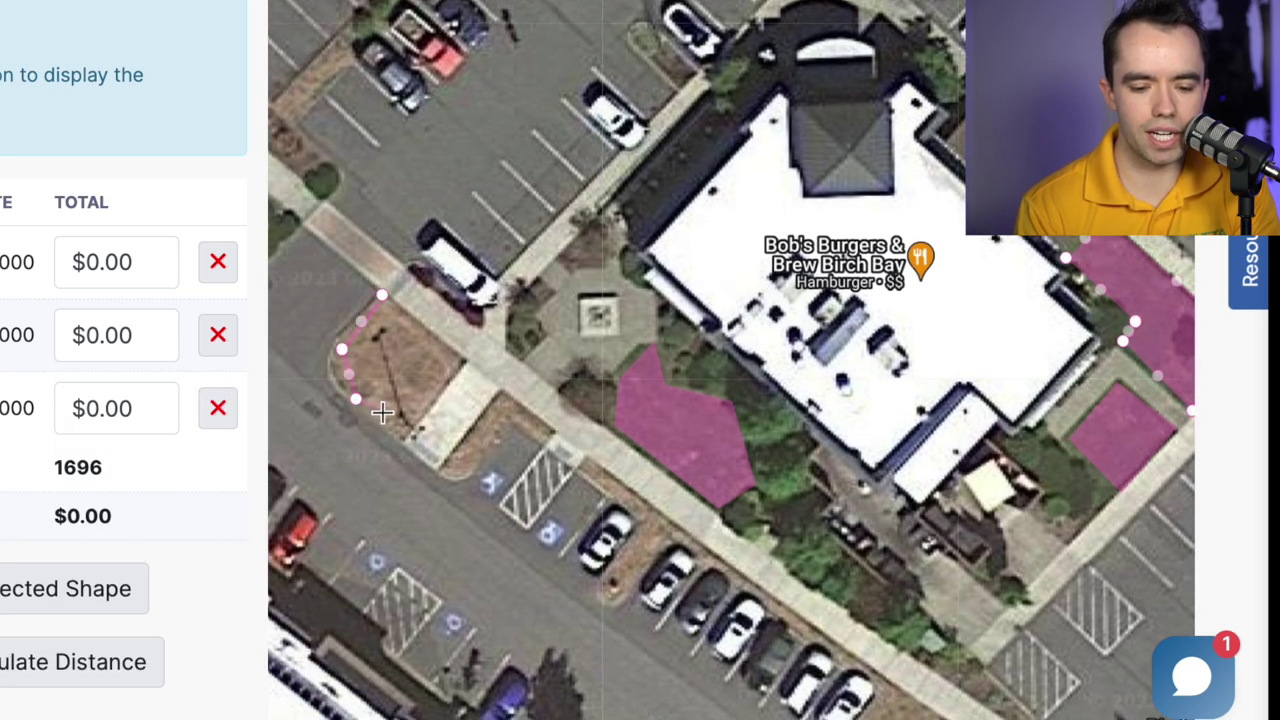
click(406, 431)
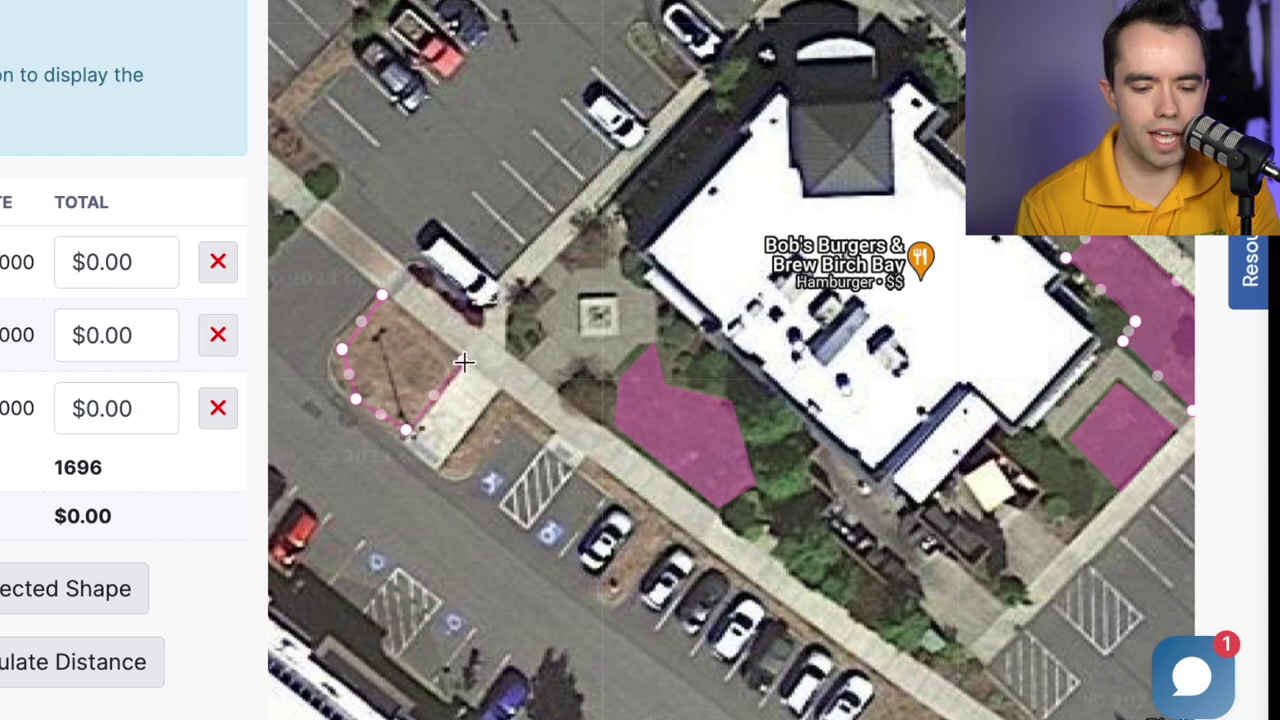
click(464, 362)
click(384, 297)
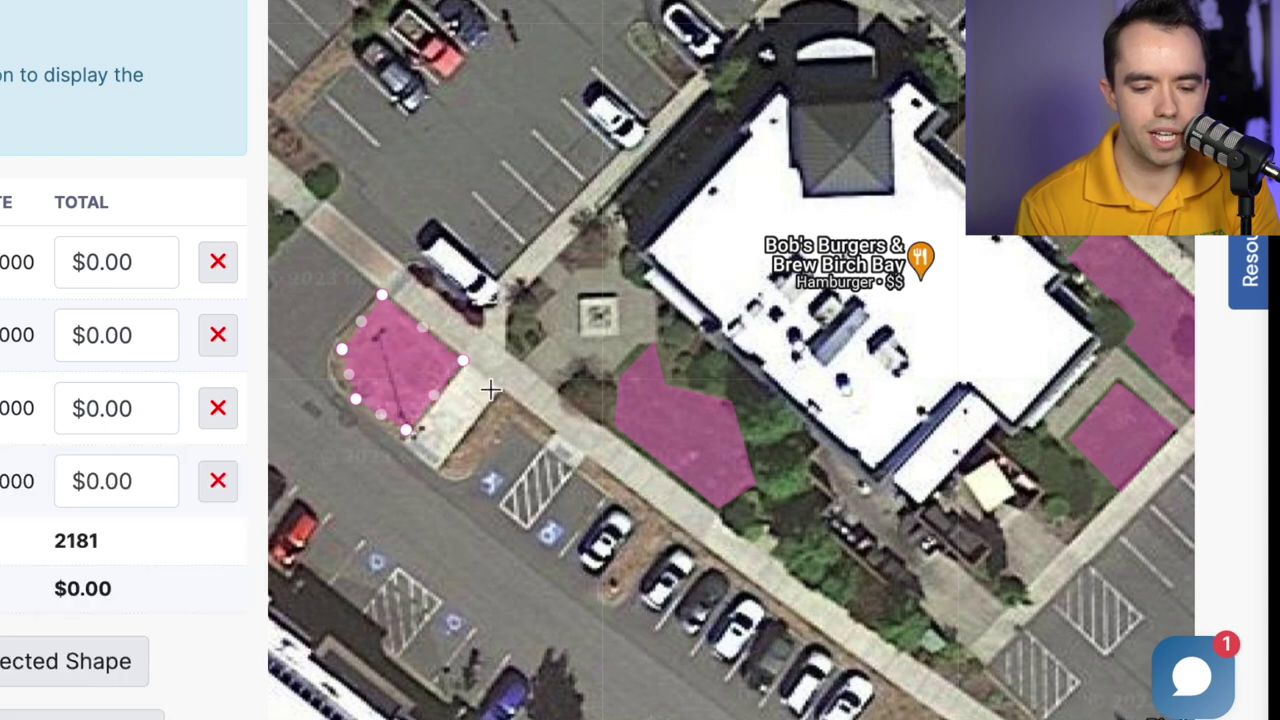
Trace points along the long strip beside the parking row, around its far end and back
click(446, 462)
click(502, 389)
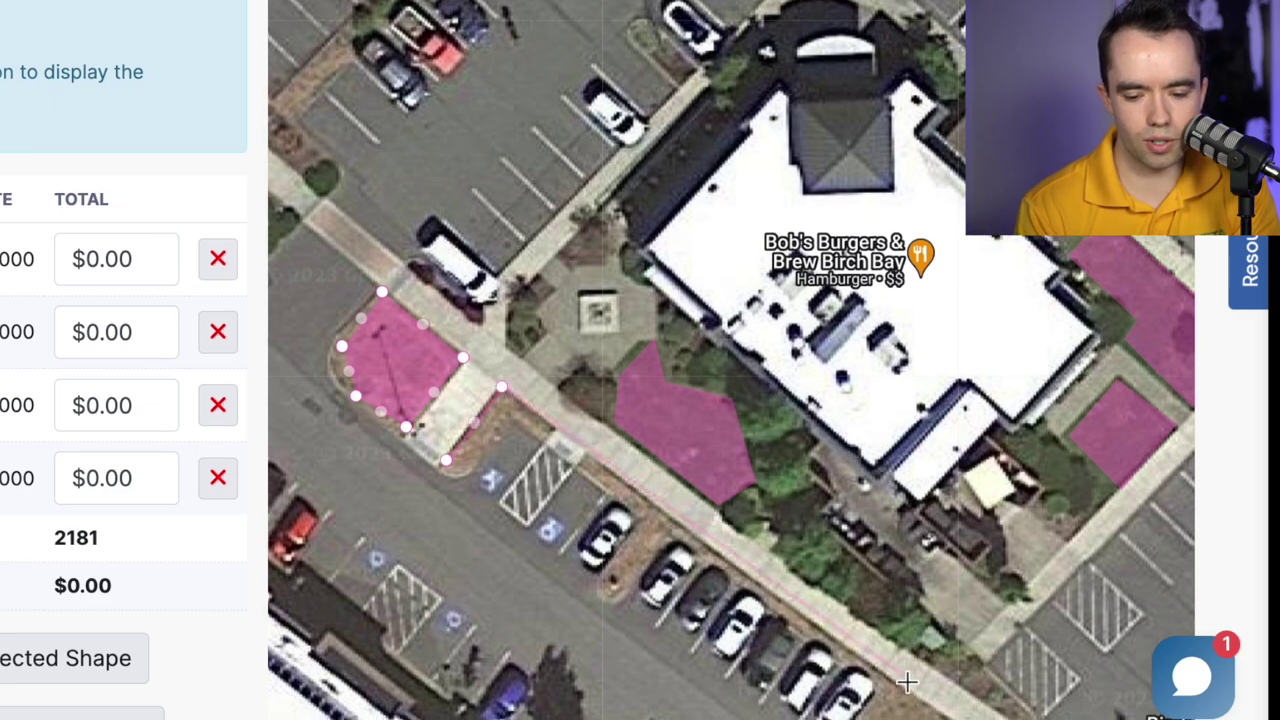
scroll(907, 682, down, 2)
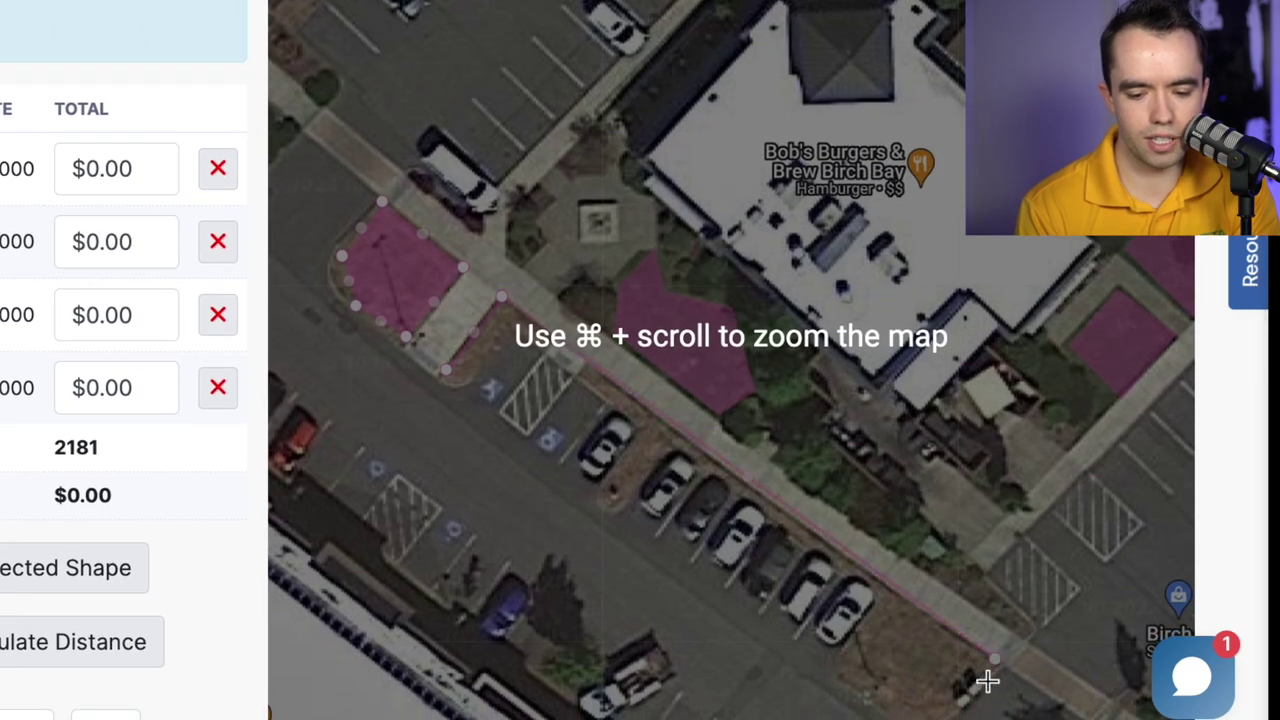
click(995, 659)
click(923, 712)
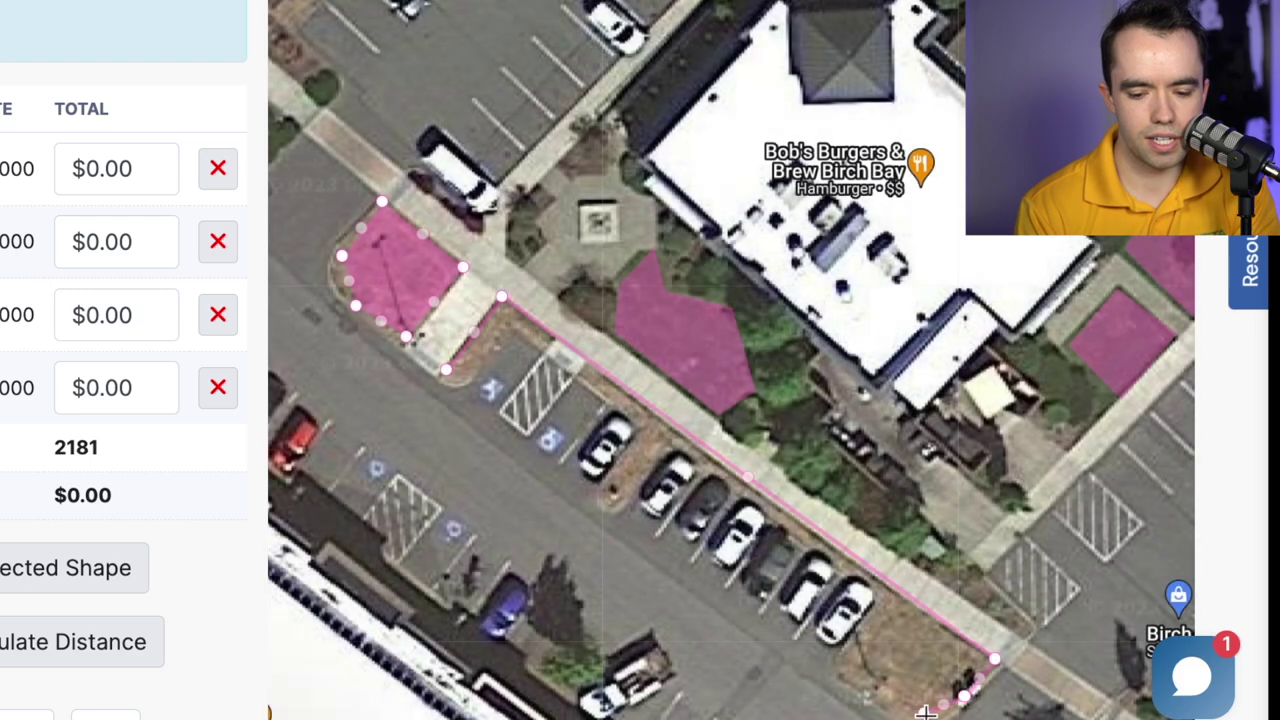
click(852, 669)
click(871, 617)
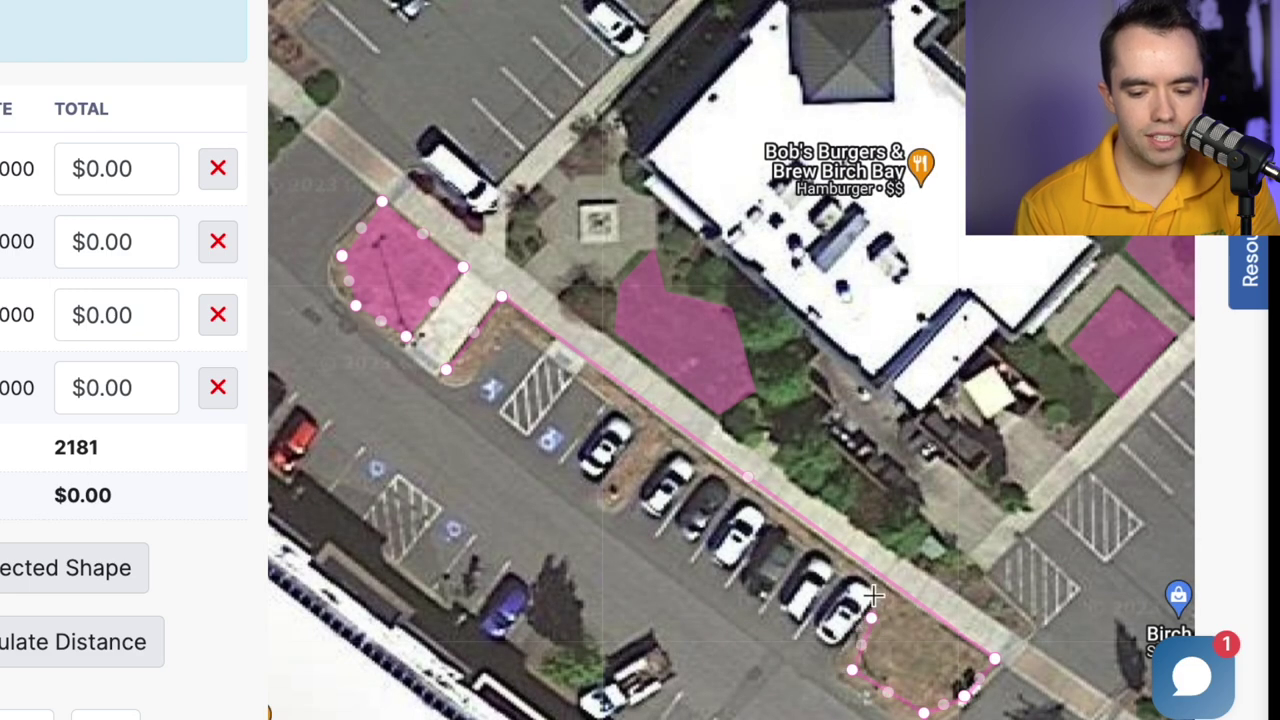
click(850, 580)
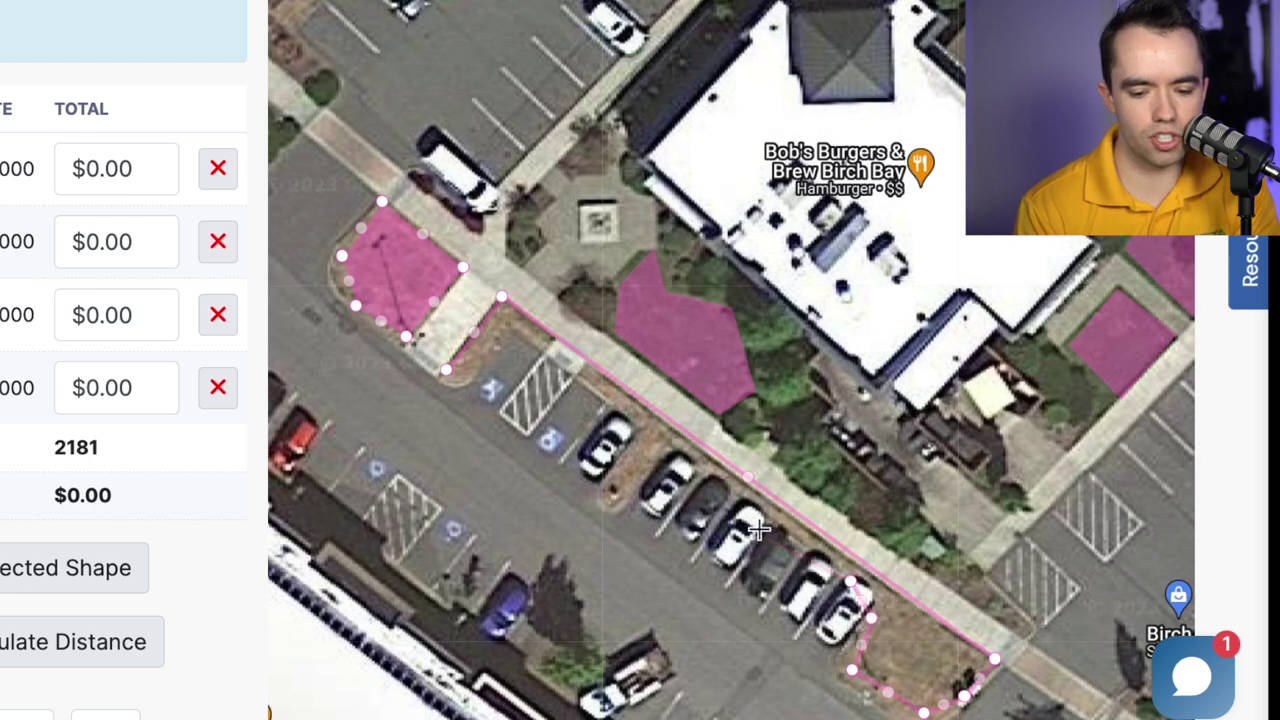
click(666, 449)
click(608, 494)
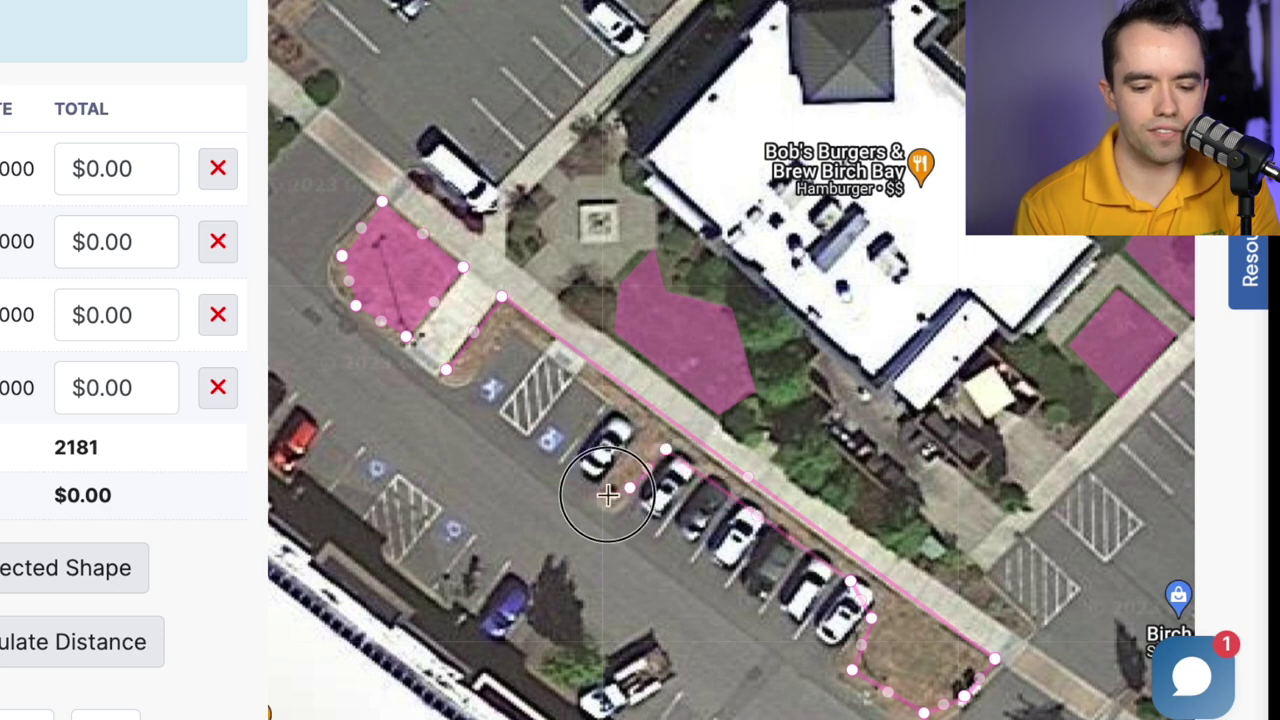
click(615, 453)
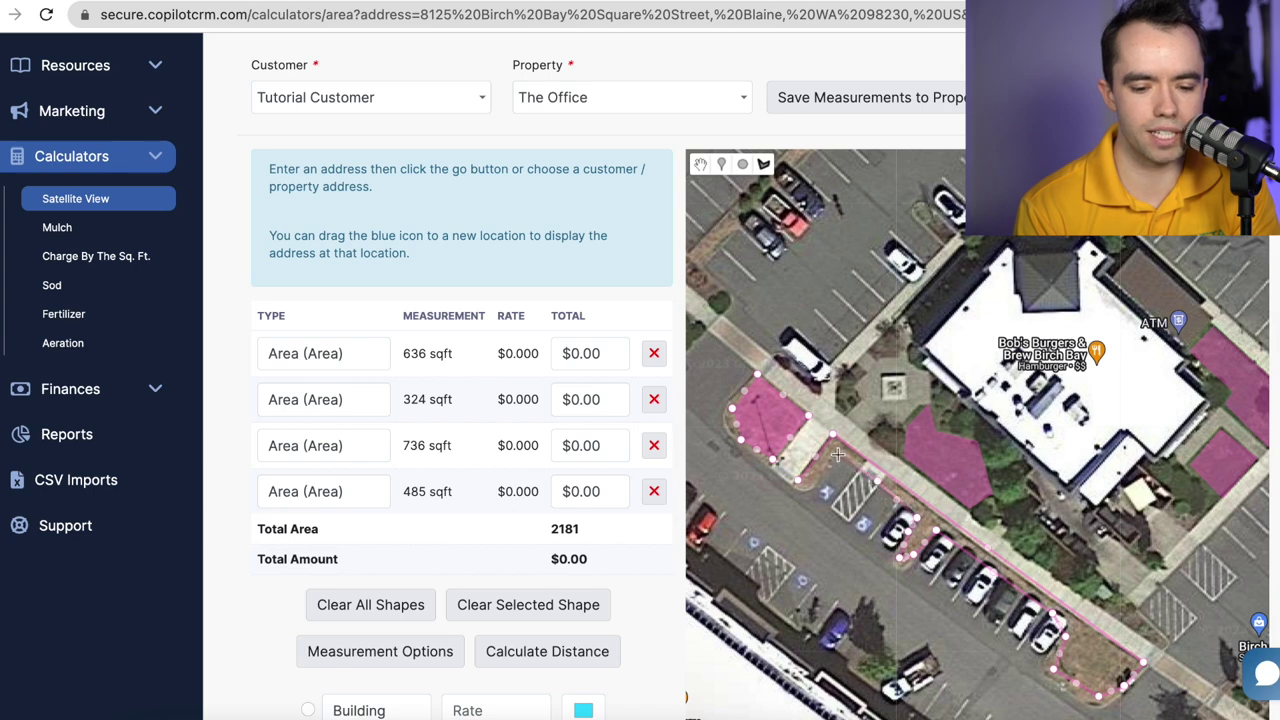
Close the parking-row strip outline, measuring 1366 sqft for a 3547 sqft total
click(814, 487)
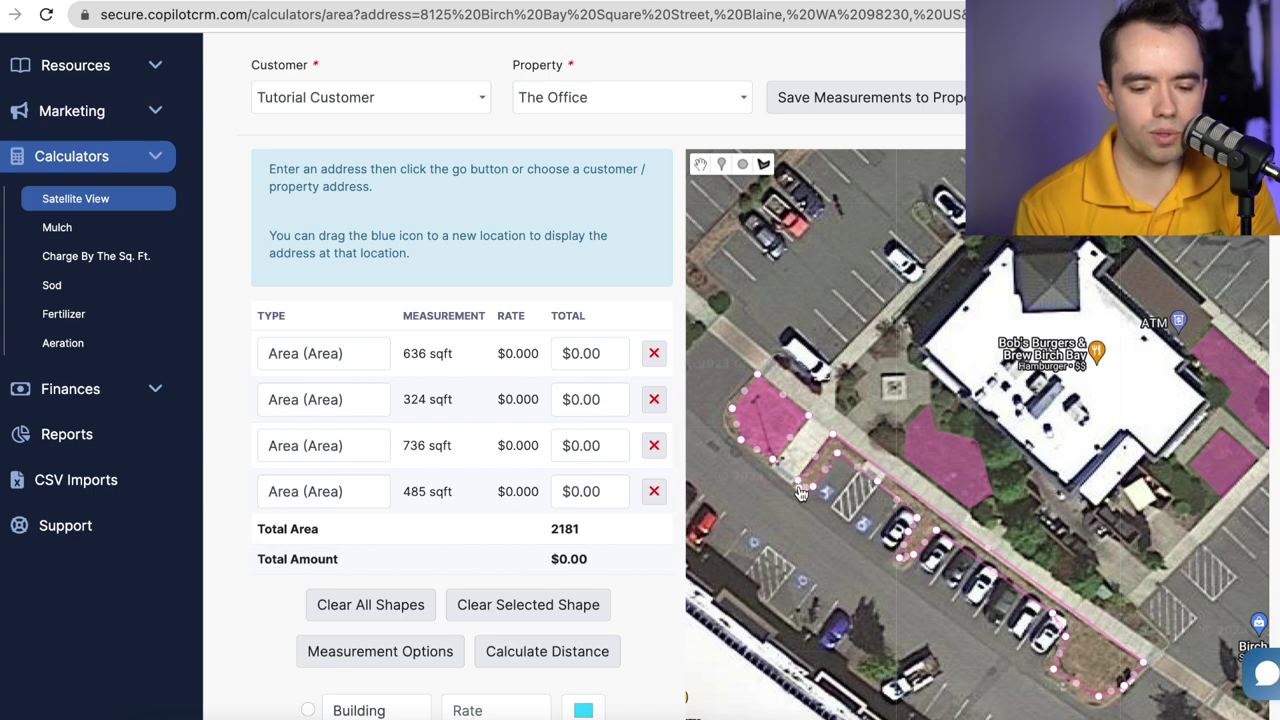
click(798, 487)
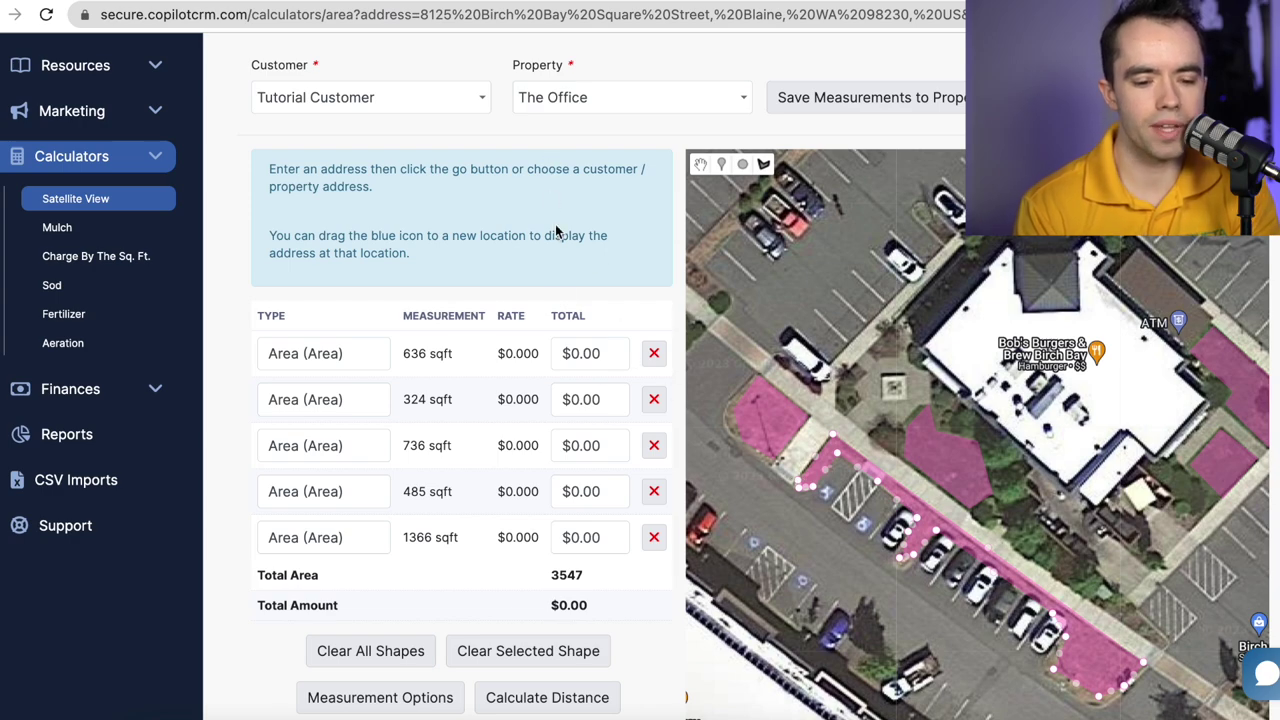
scroll(561, 300, down, 3)
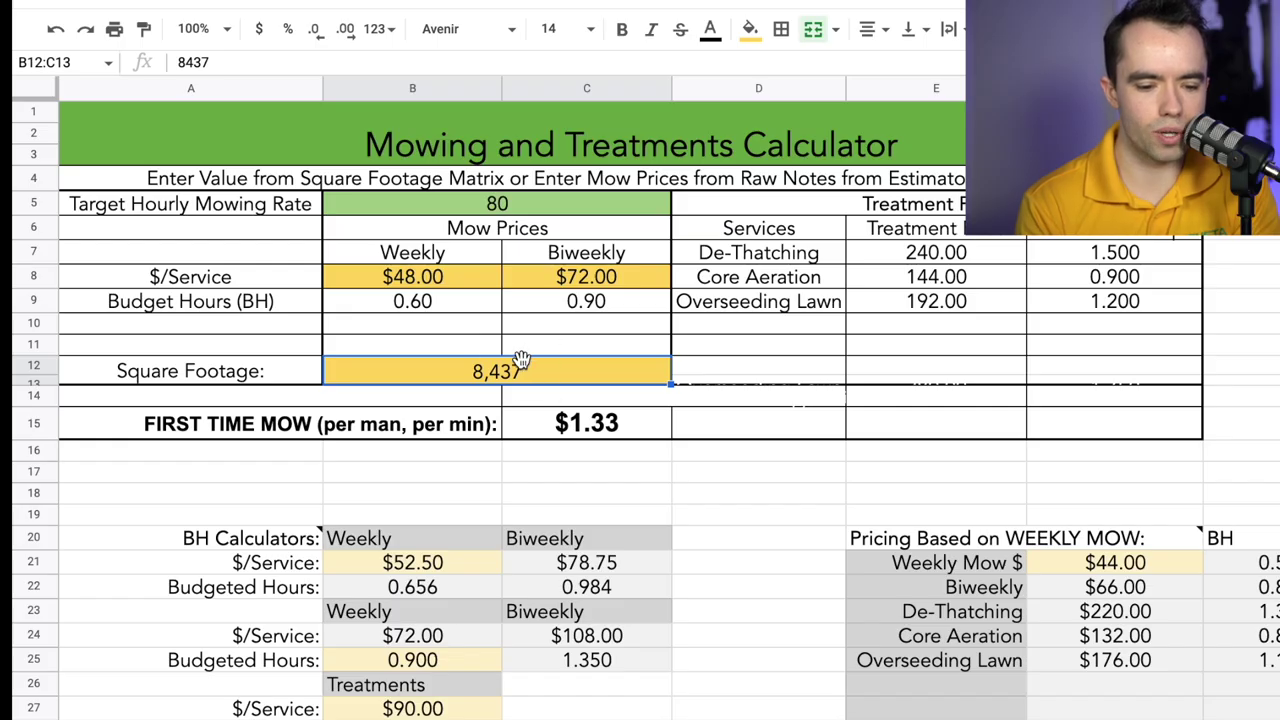
Enter 3,547 sq ft in B12 and confirm B8/C8 show $40.00 weekly and $60.00 biweekly
click(263, 62)
key(BackSpace)
key(BackSpace)
key(BackSpace)
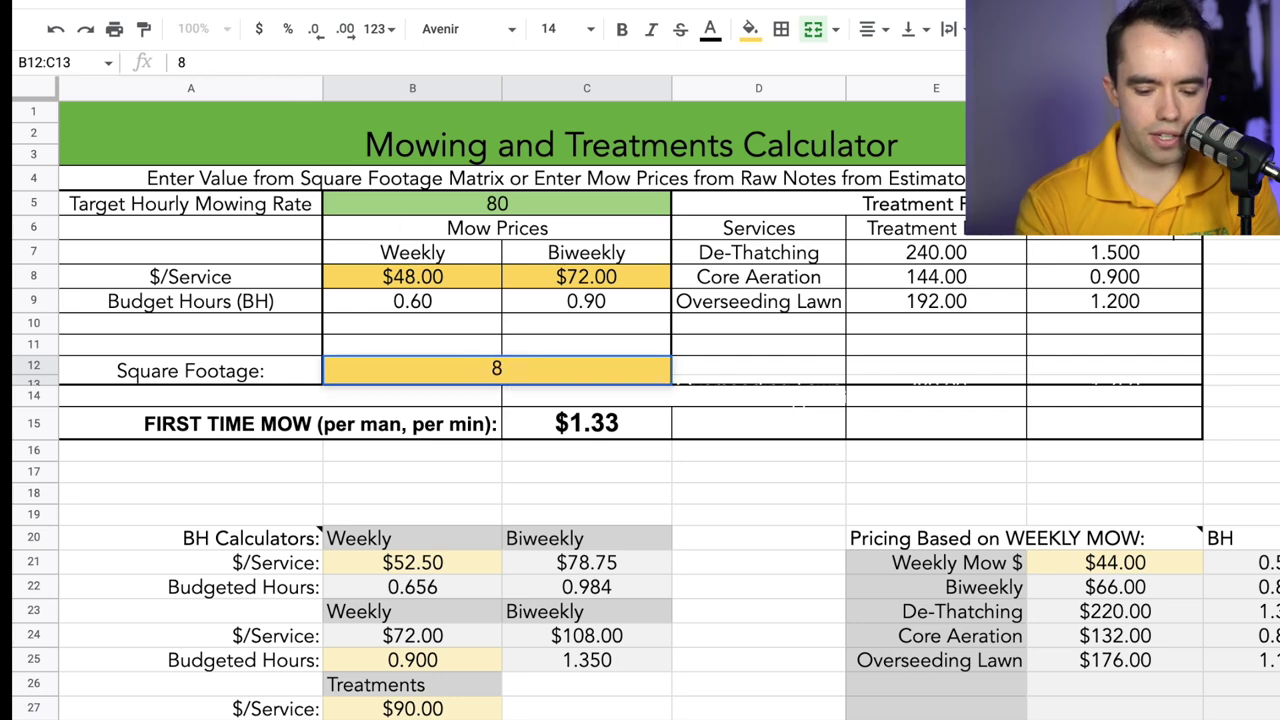
text(3,547)
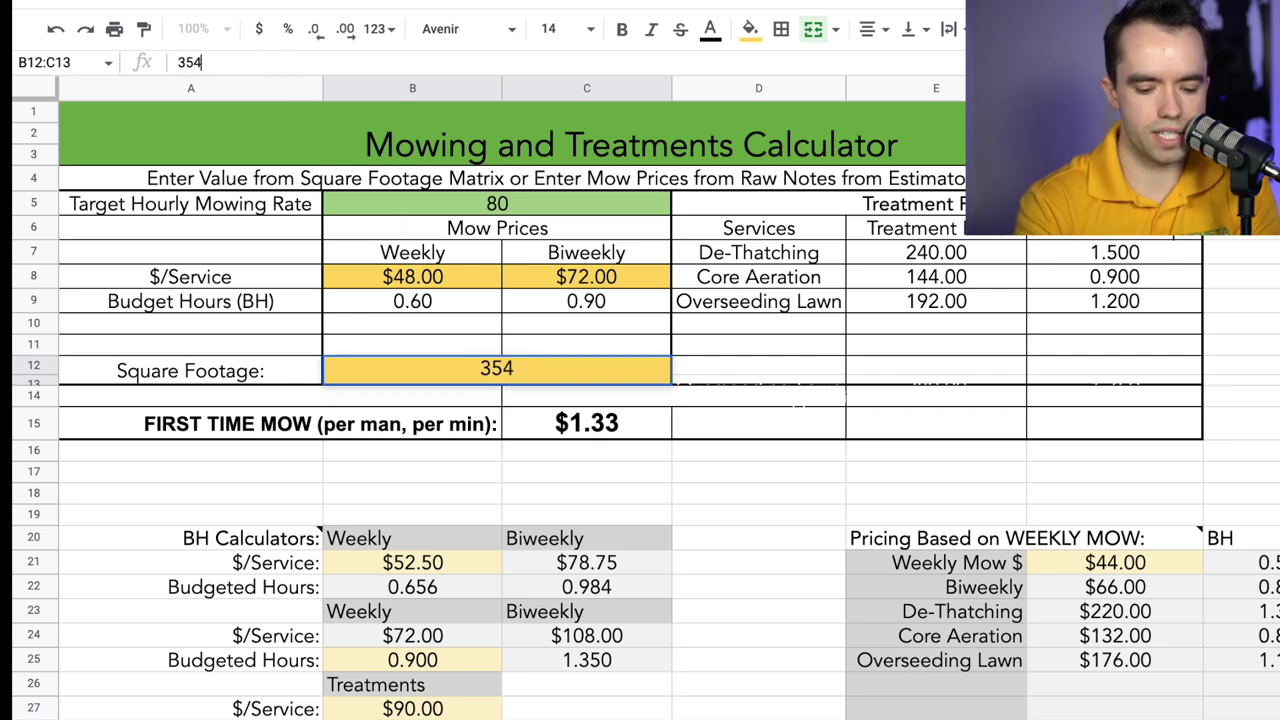
key(Return)
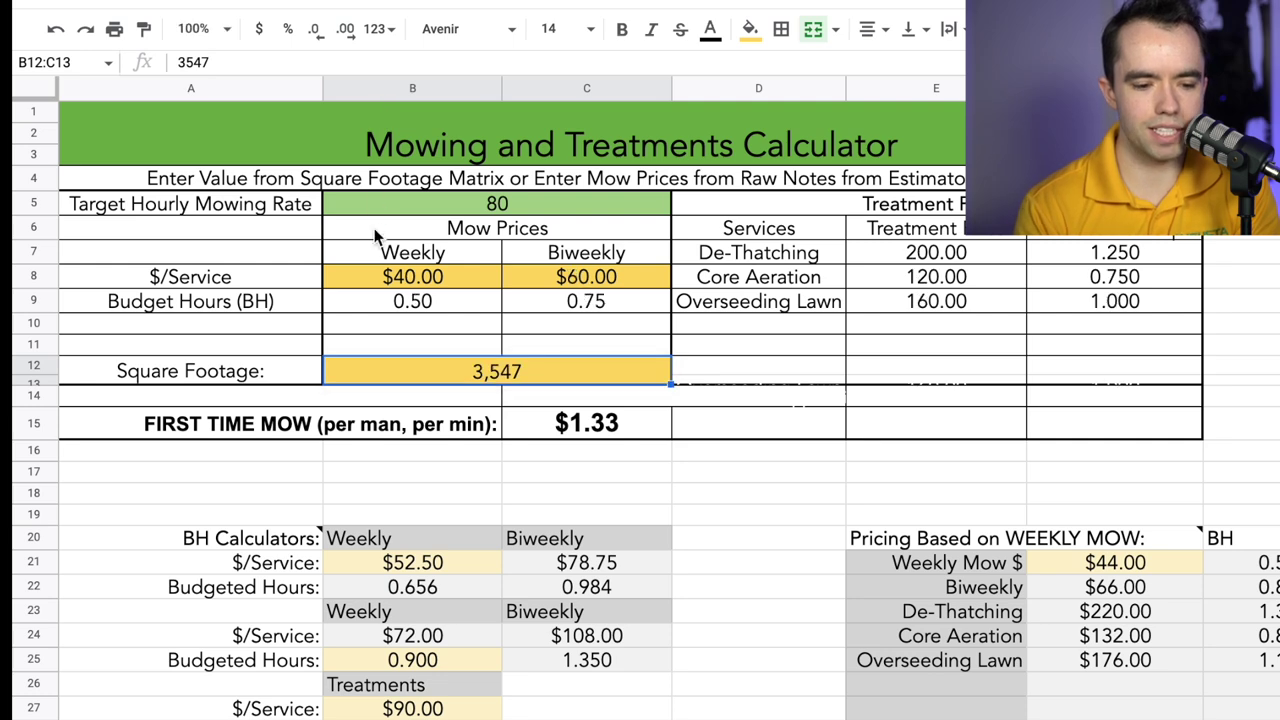
click(437, 279)
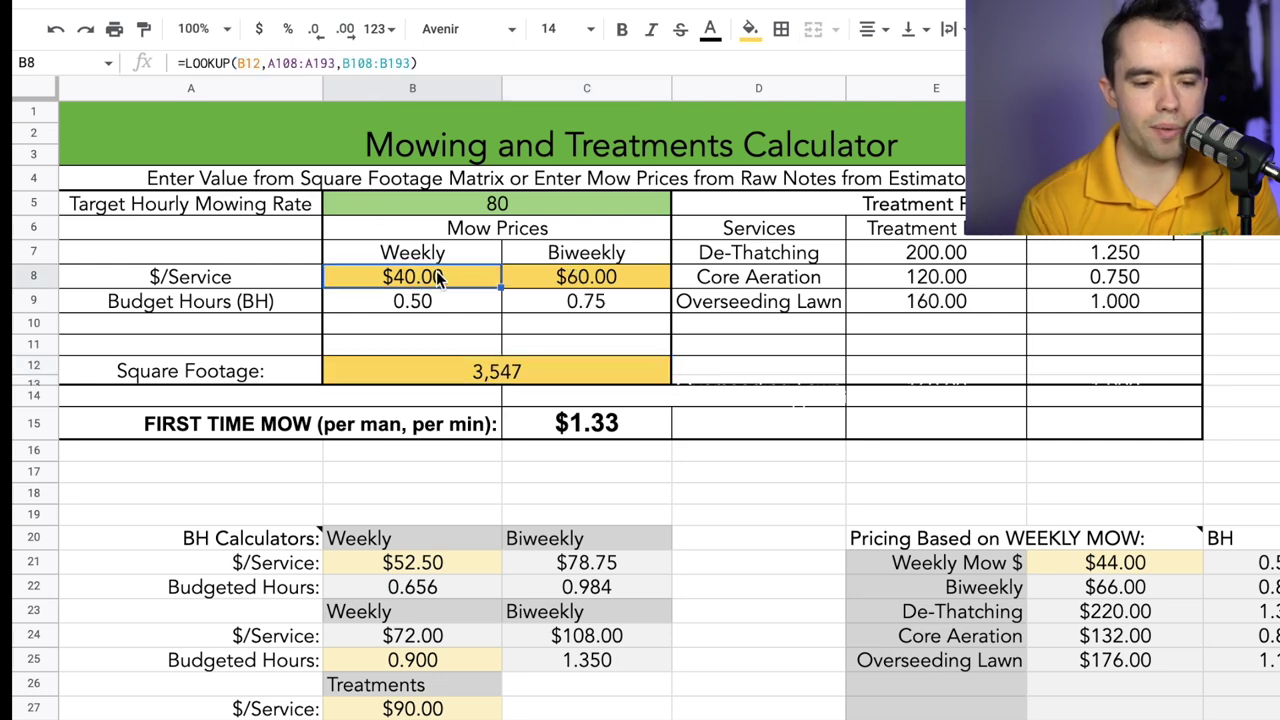
click(546, 287)
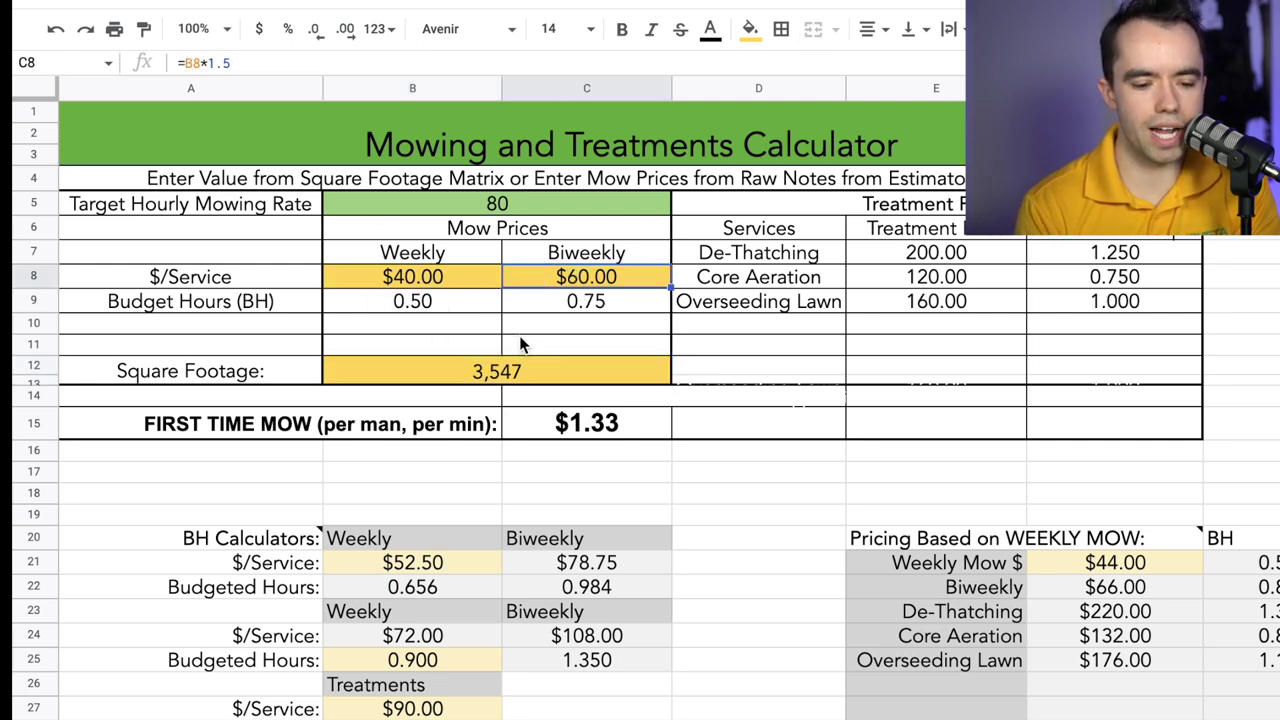
scroll(519, 340, down, 20)
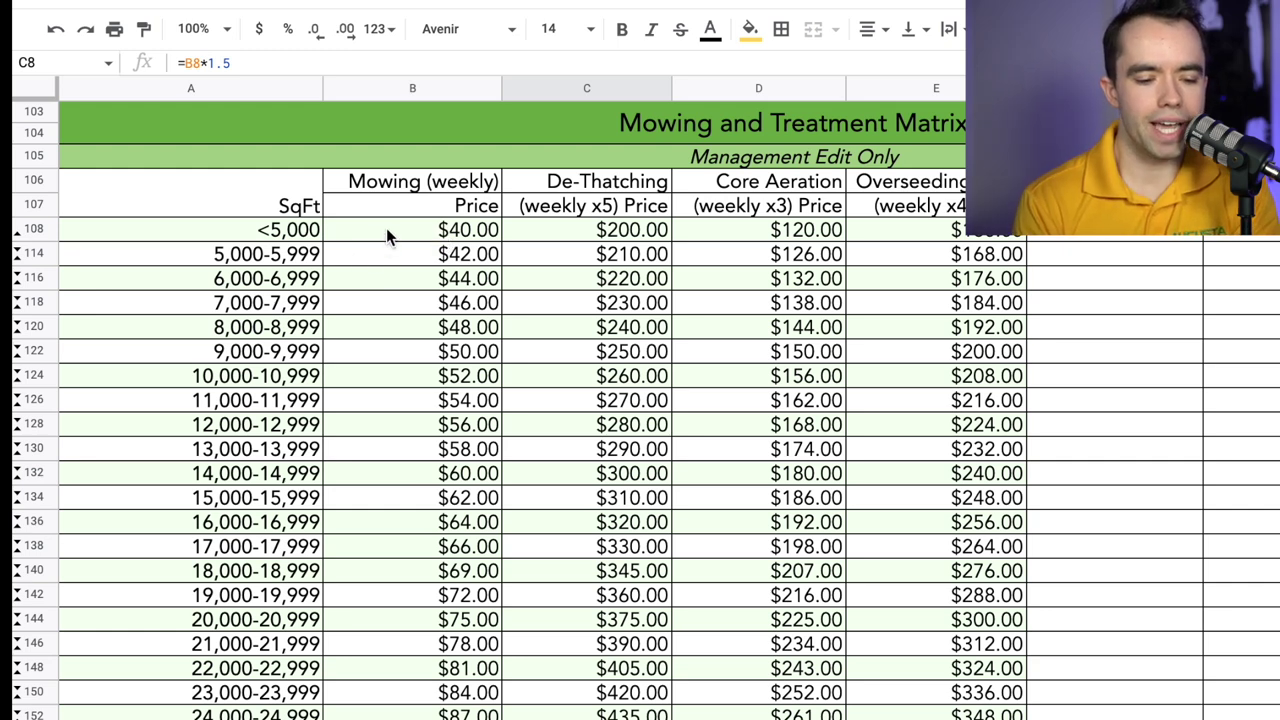
drag(388, 234, 396, 574)
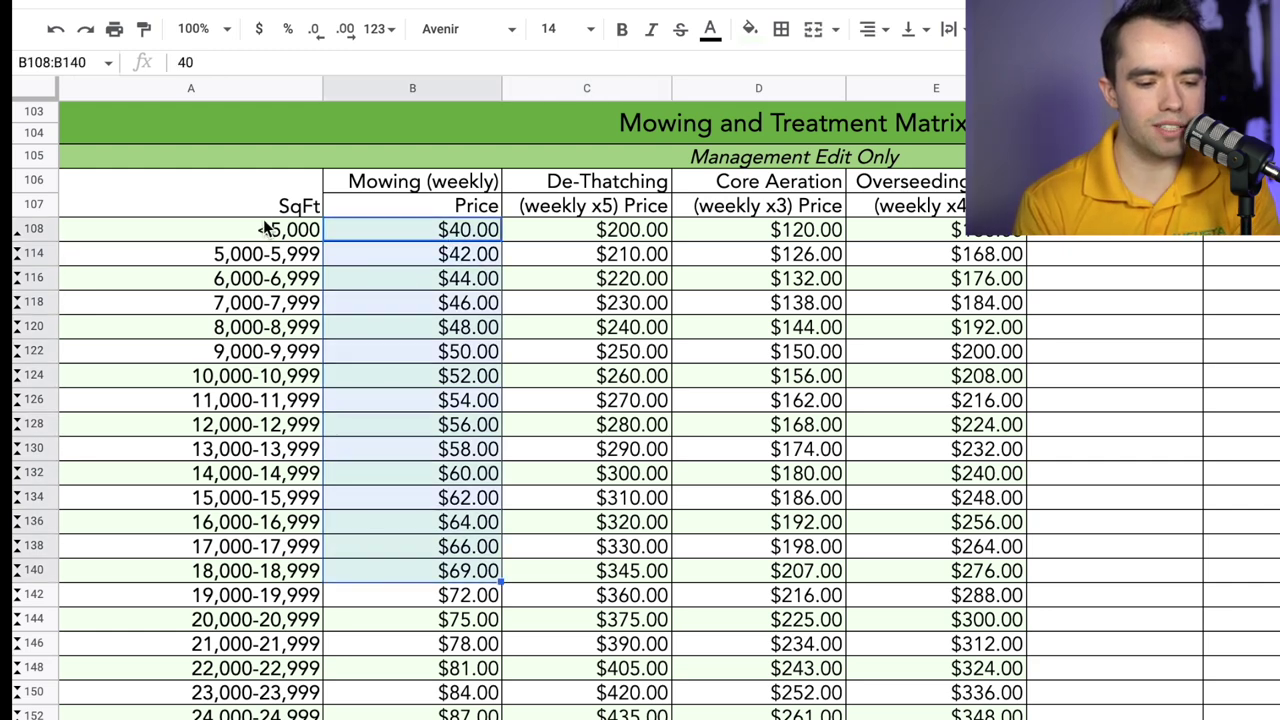
drag(265, 228, 252, 563)
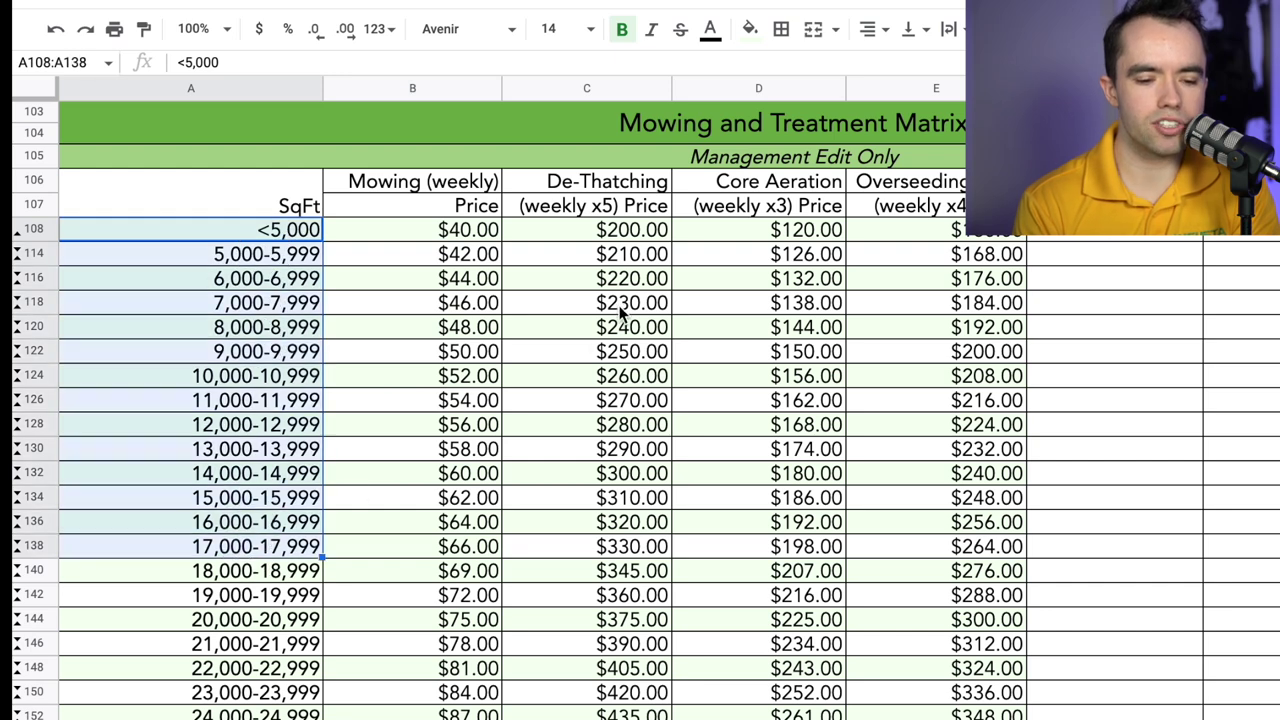
drag(613, 187, 952, 513)
click(340, 420)
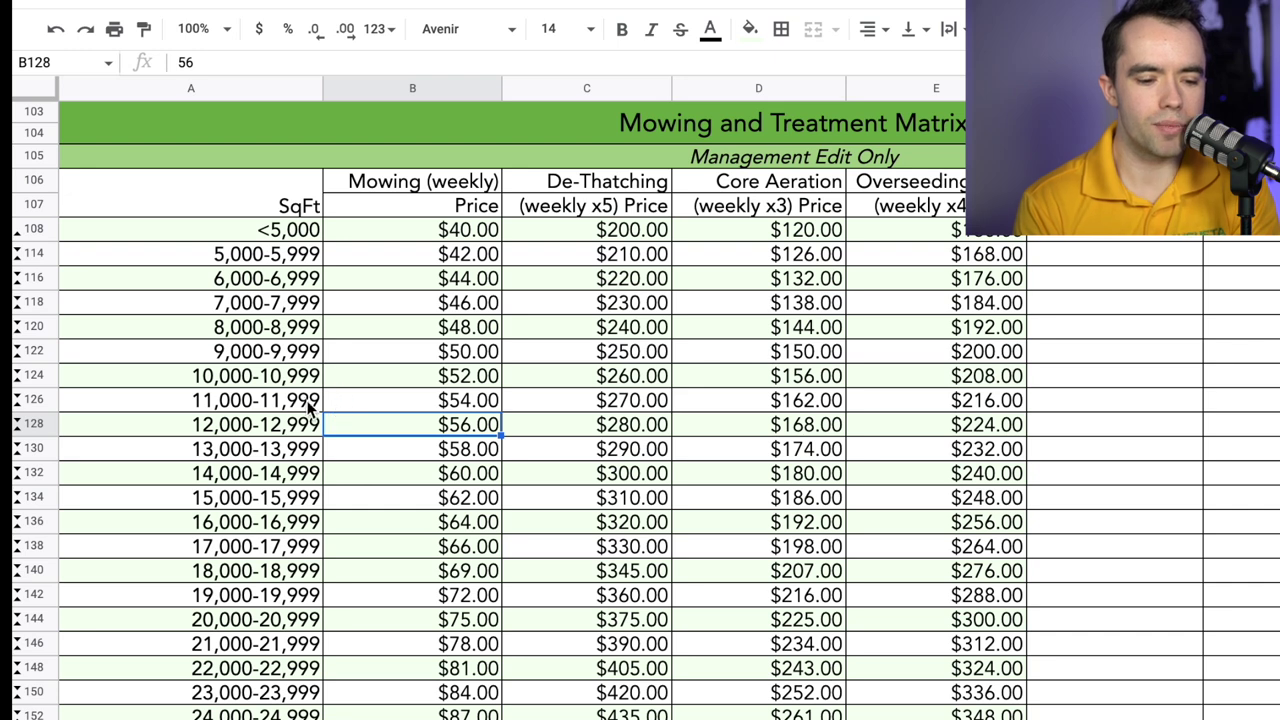
click(287, 282)
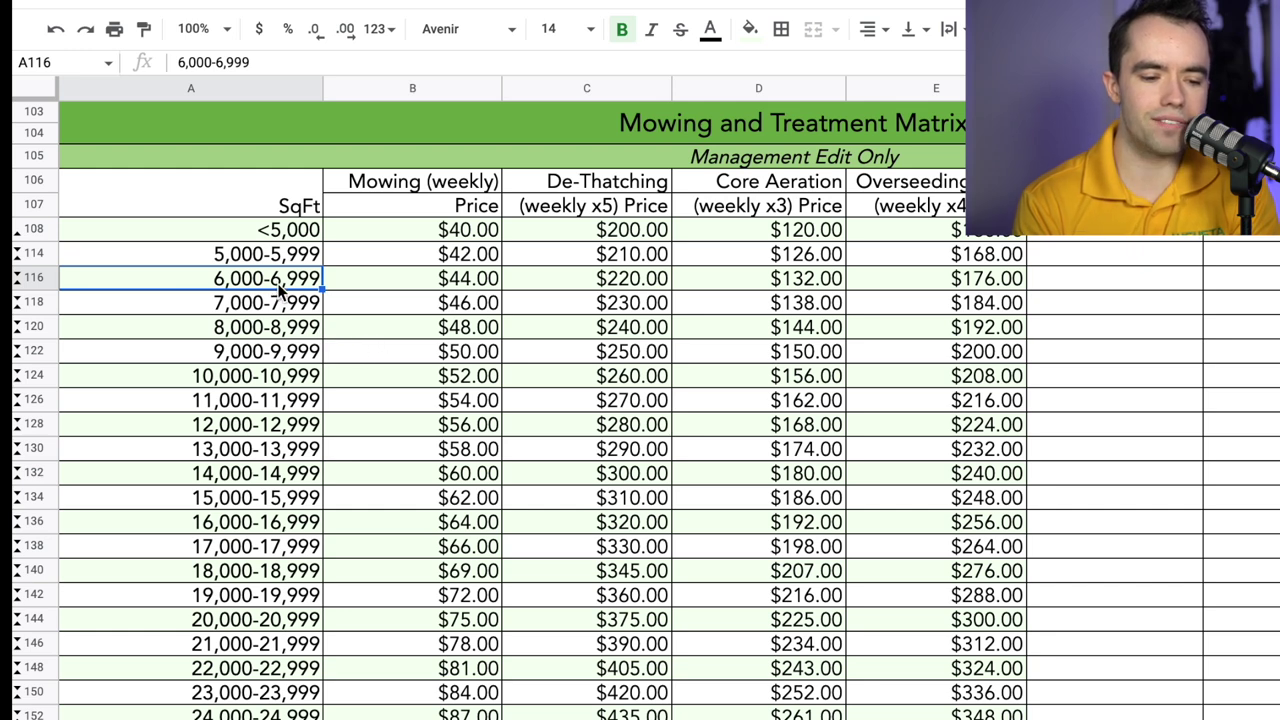
click(305, 232)
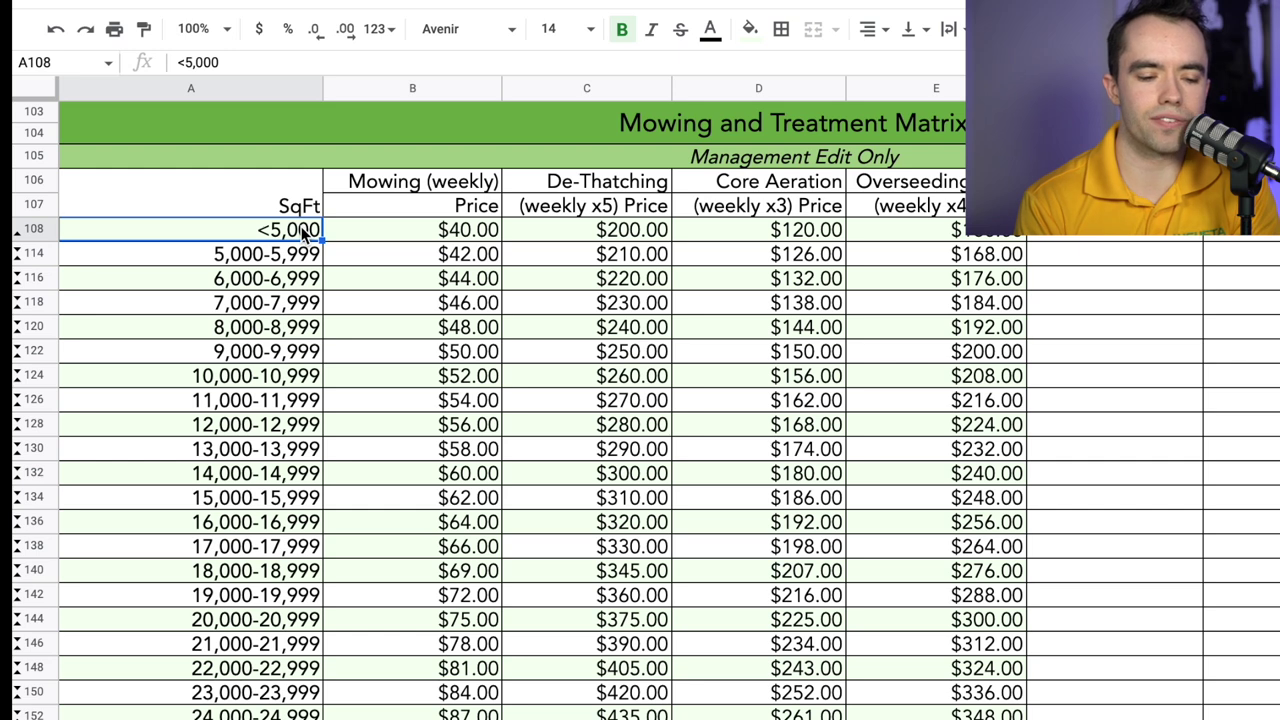
click(385, 235)
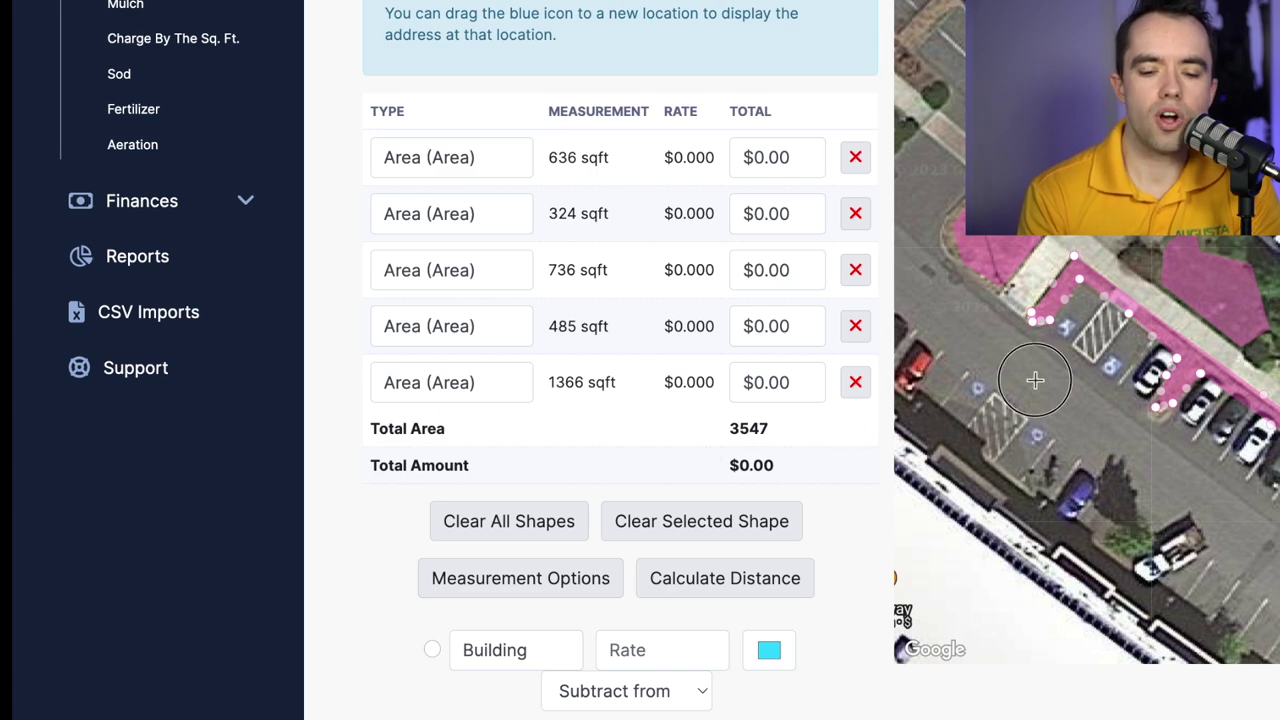
Pan the satellite map across the measured lawn areas
drag(1034, 371, 985, 421)
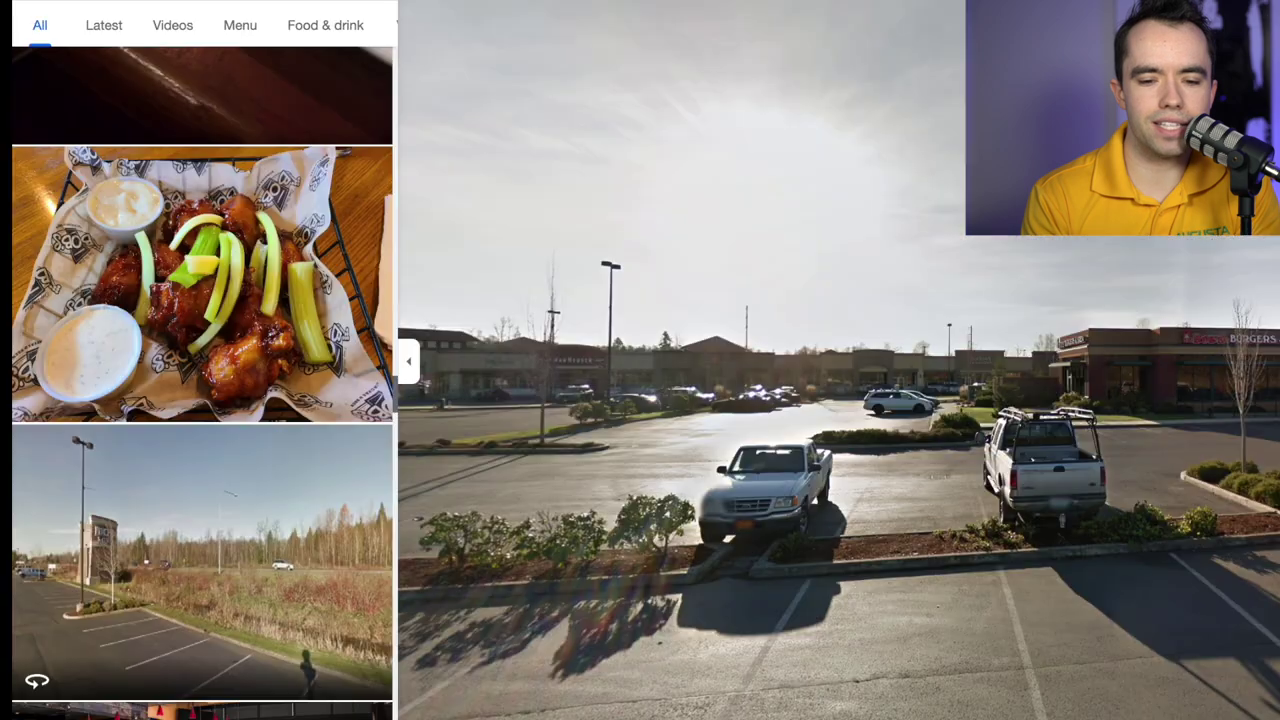
Move the street view across the parking lot and turn to face the restaurant storefront
click(1163, 546)
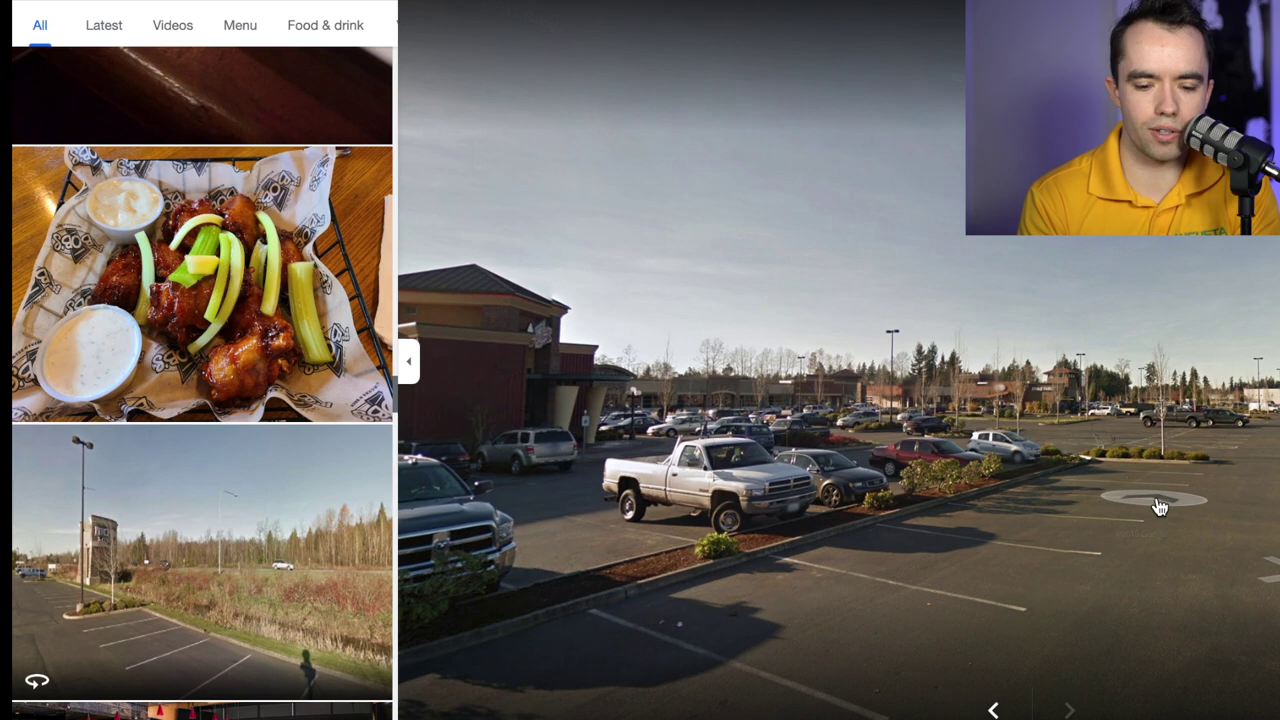
click(1150, 505)
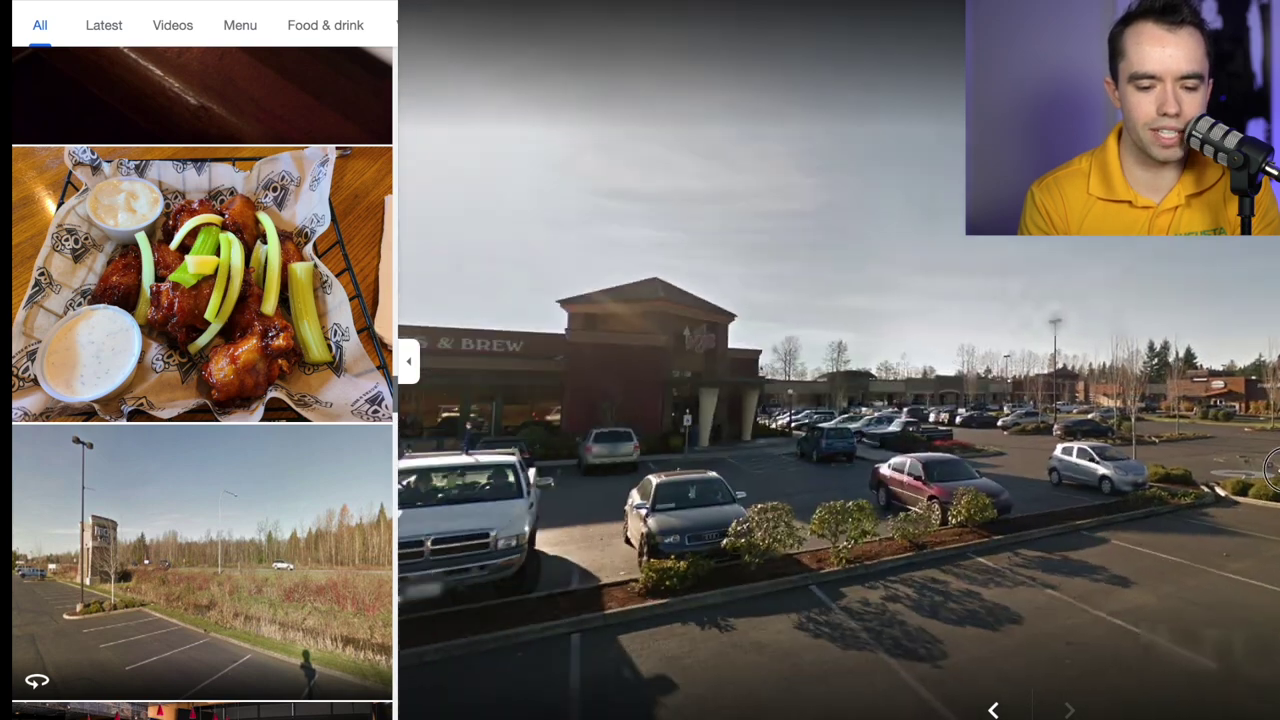
click(896, 443)
drag(896, 443, 1256, 445)
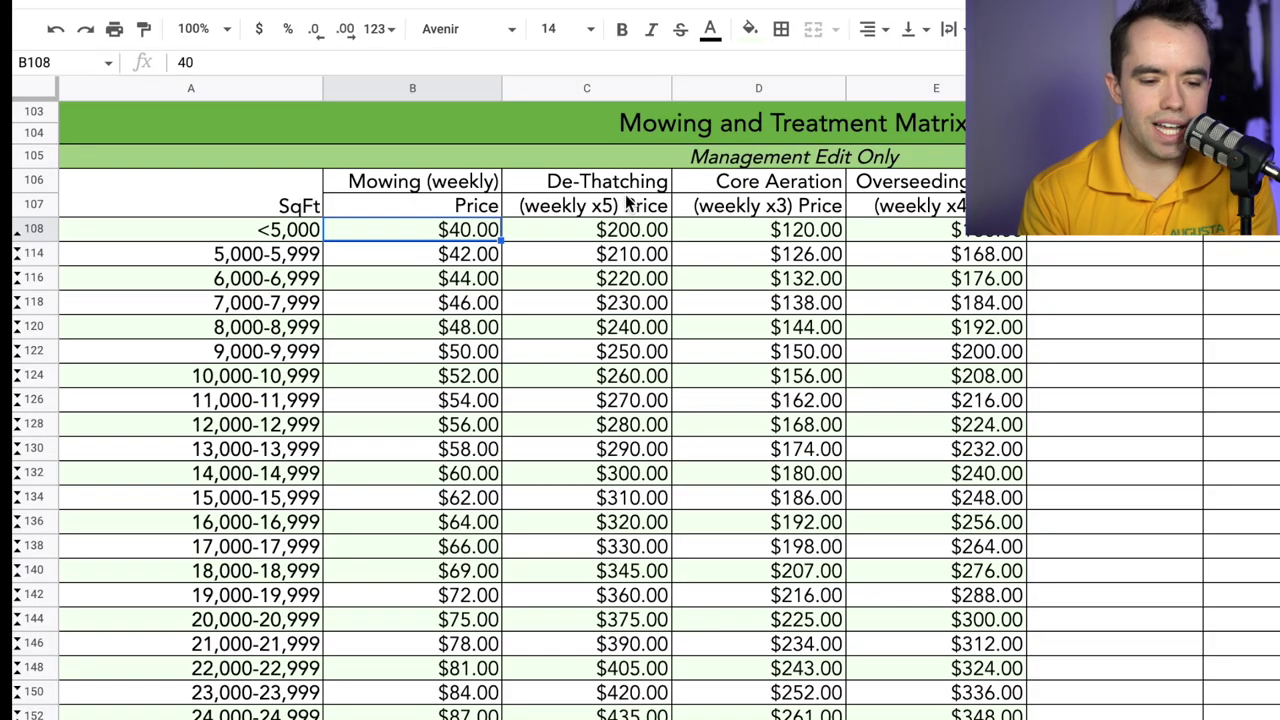
scroll(605, 202, up, 10)
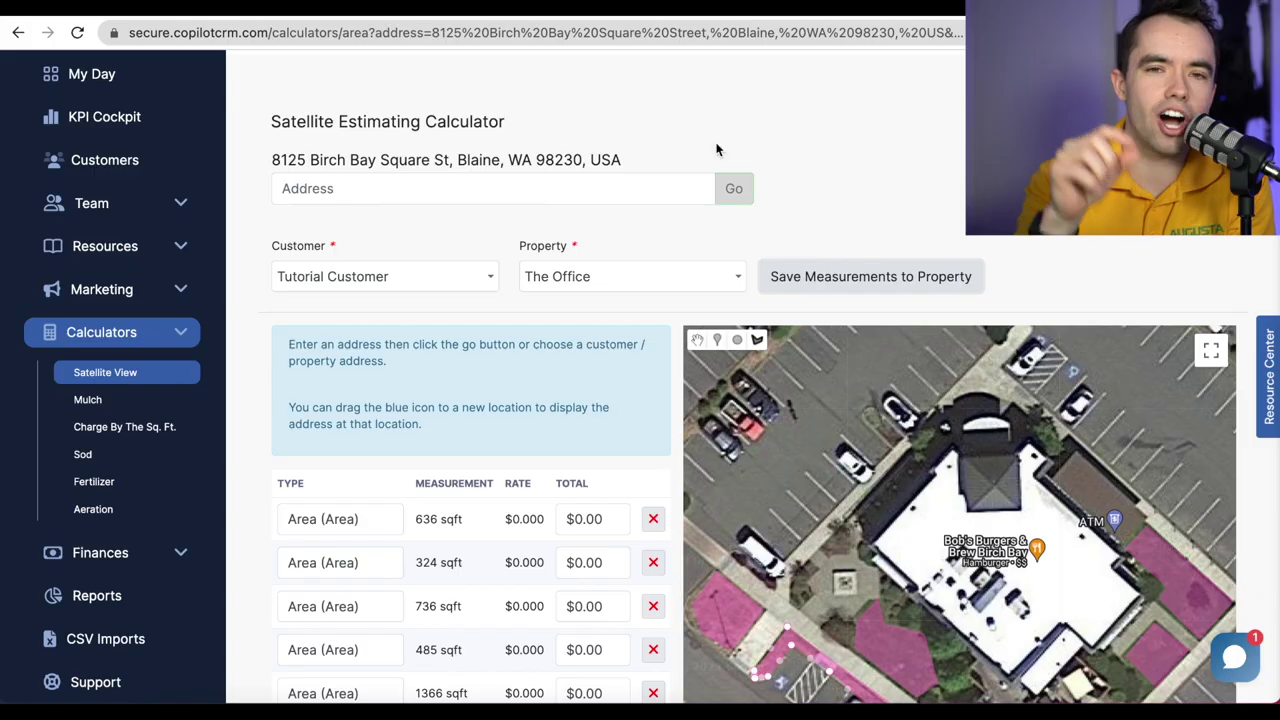
Start a new estimate from the customer's details page
click(103, 209)
click(691, 556)
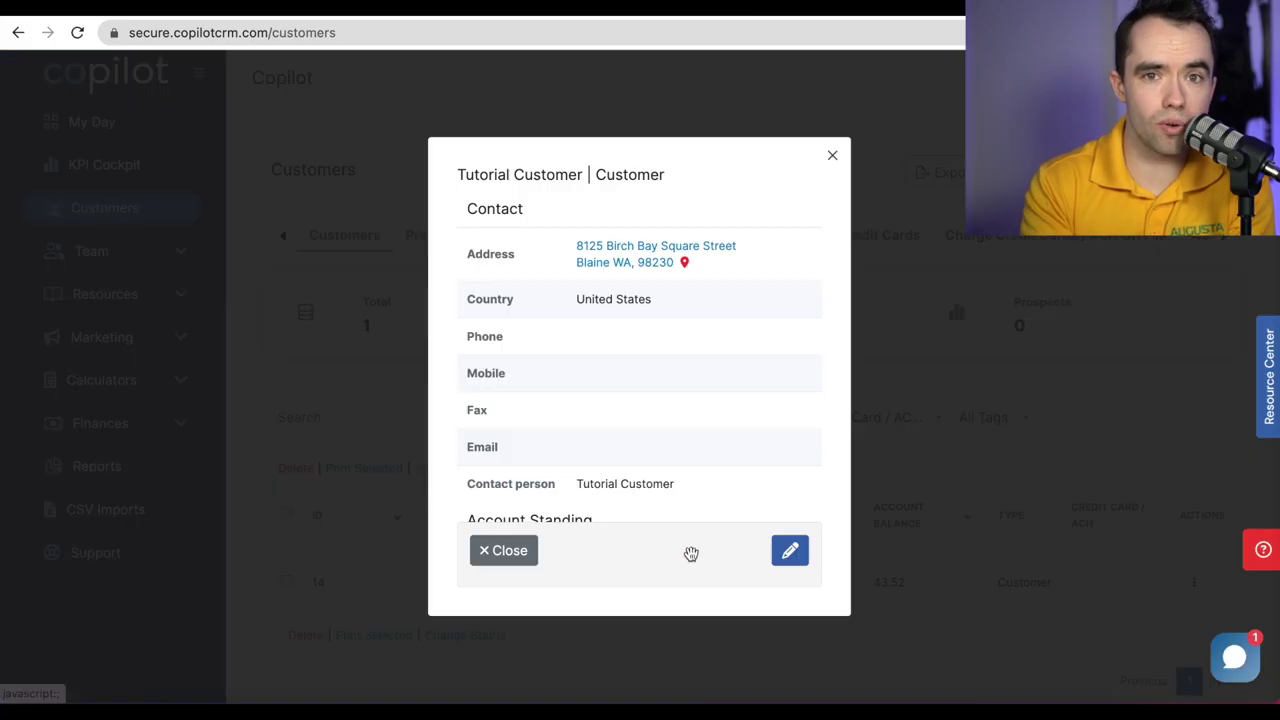
click(790, 550)
click(866, 170)
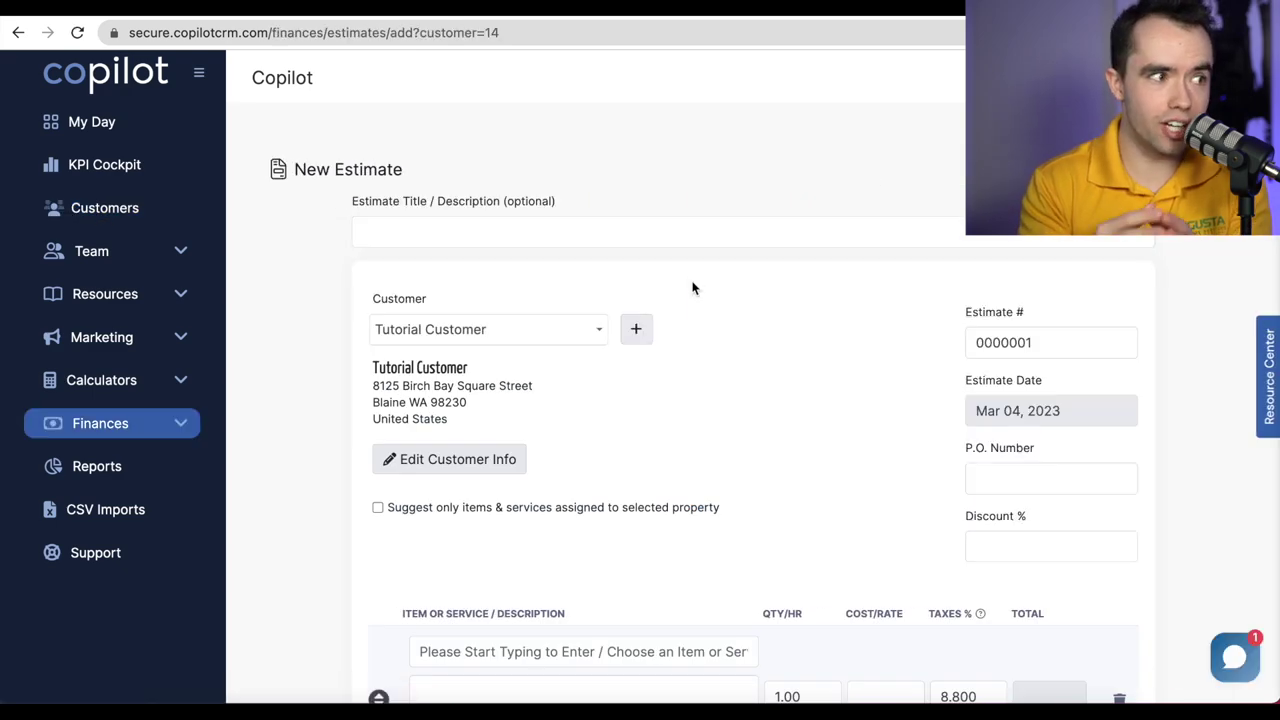
scroll(692, 288, down, 3)
Add a Lawn Mowing line with a three-point description covering flower beds and blow off
click(660, 372)
text(Lawn Mowing Service)
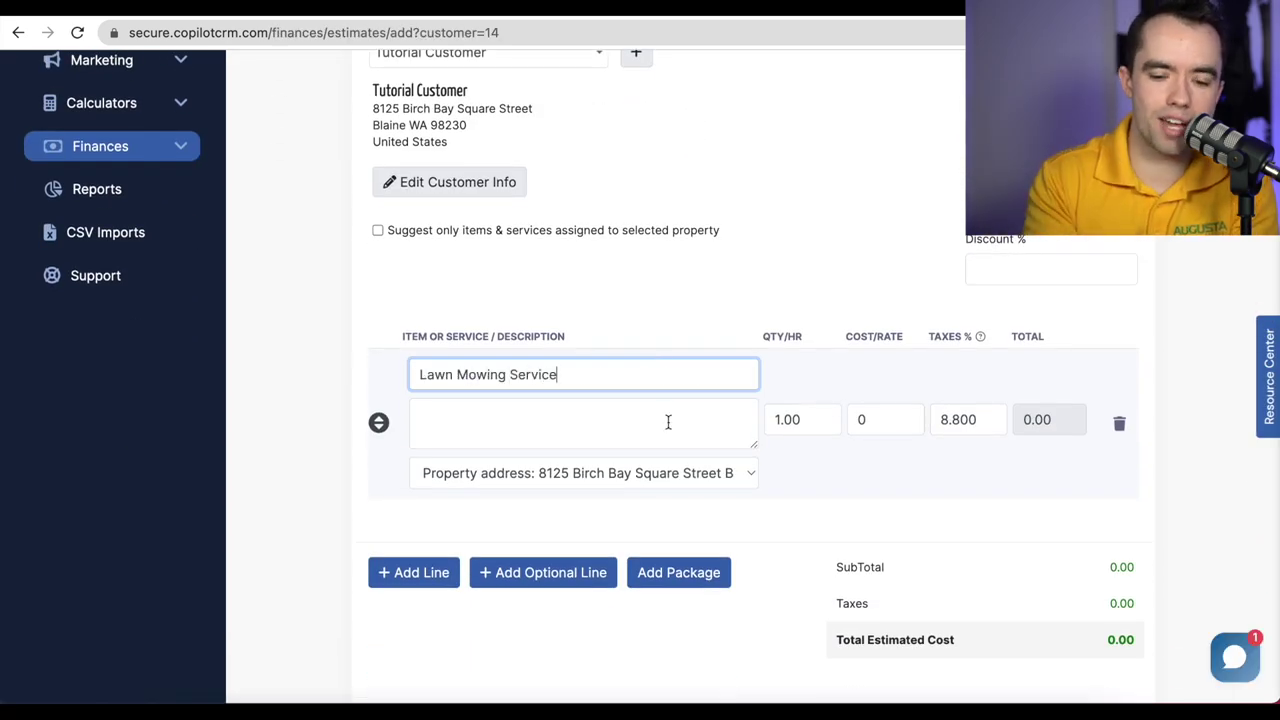
click(668, 422)
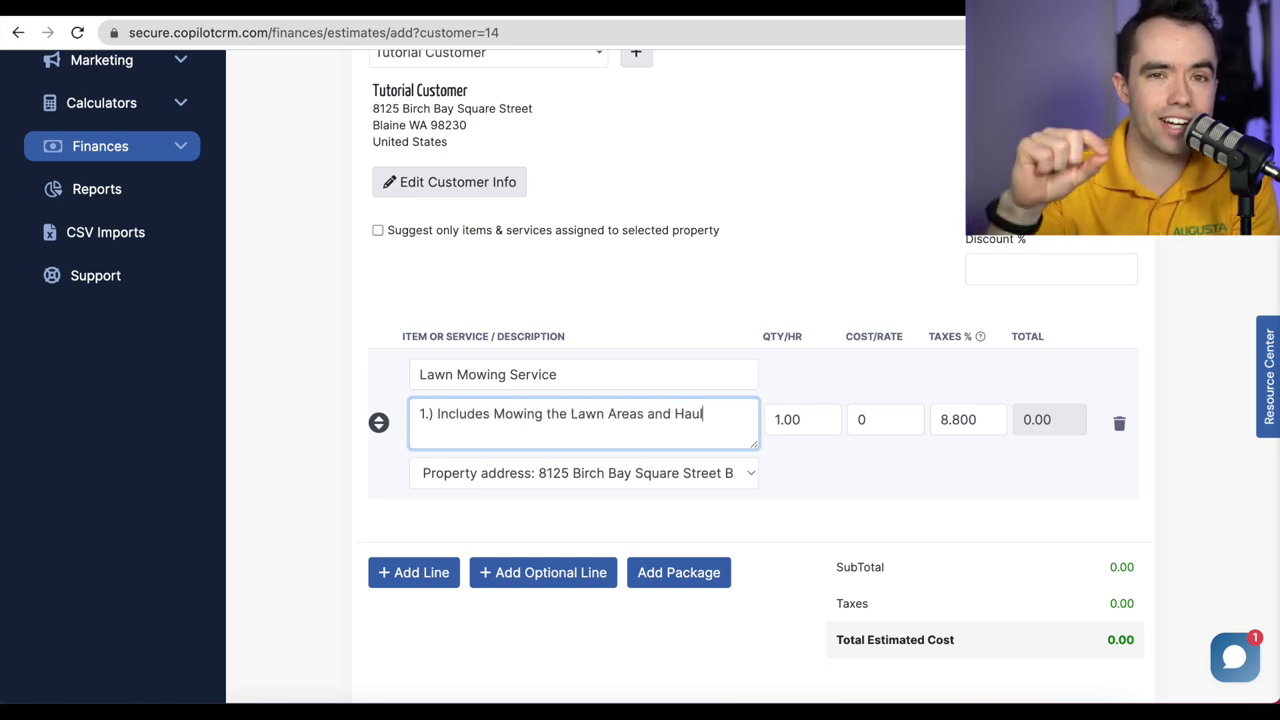
text(Dump)
key(Return)
text(2.))
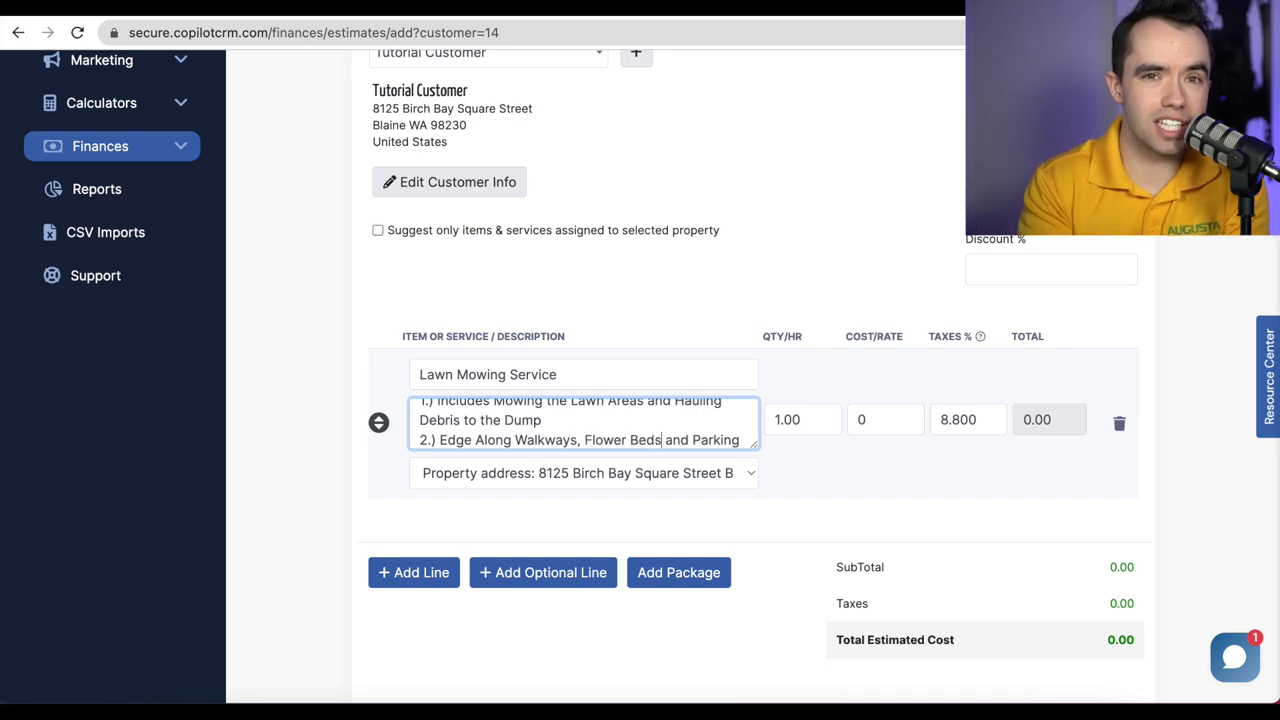
text(,)
key(Down)
key(Return)
text(3.) Blow)
drag(757, 444, 757, 534)
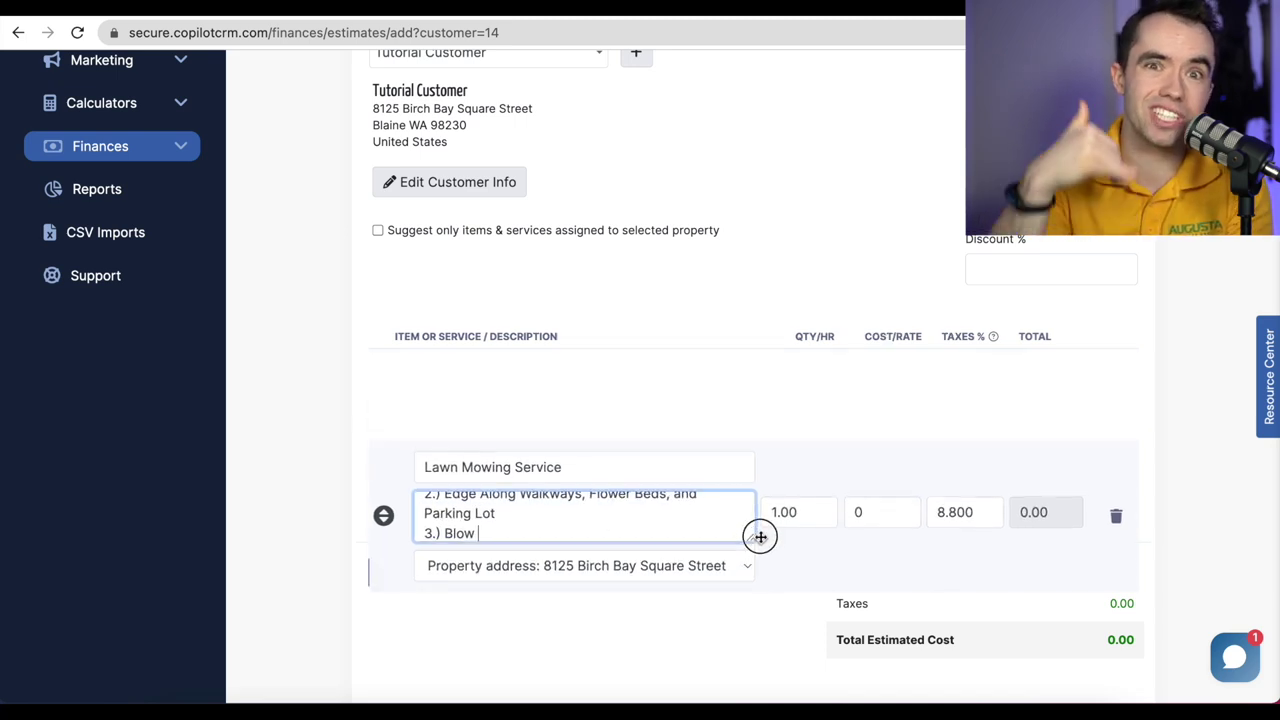
text(Off Walkways and Hard Surfaces)
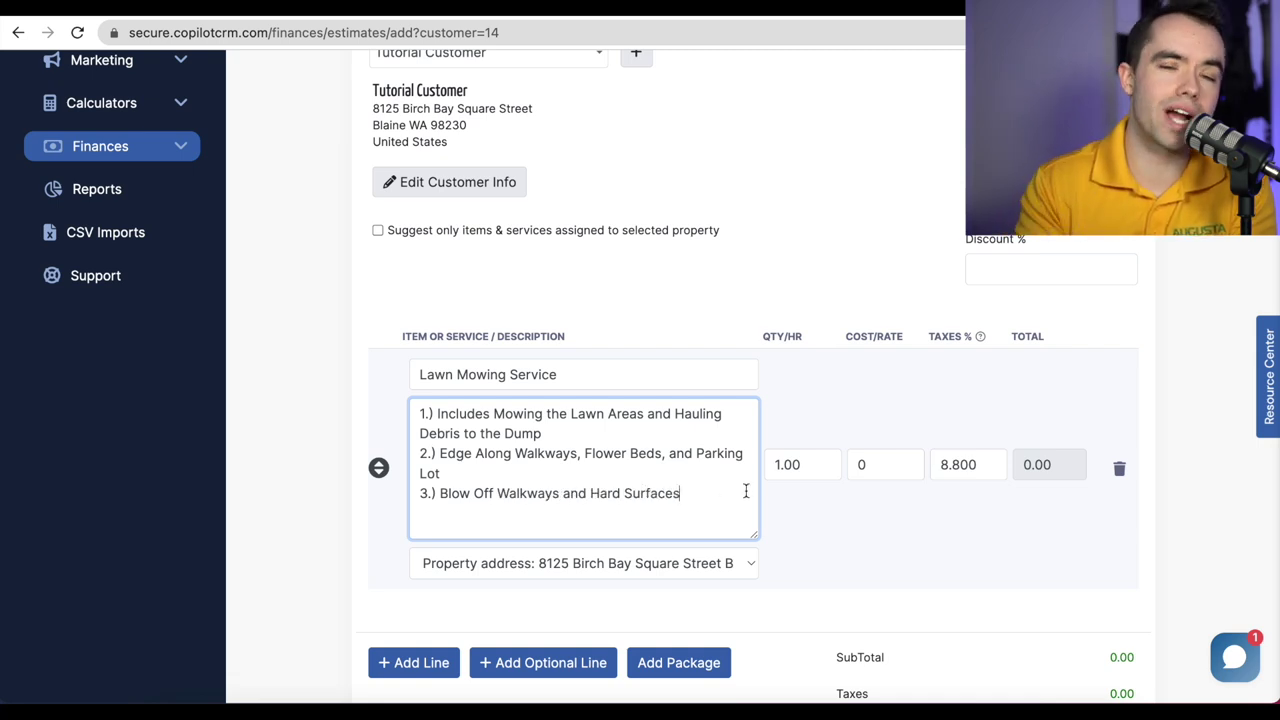
Rename the item Weekly Lawn Mowing Service at rate 55 and add an optional line
click(889, 468)
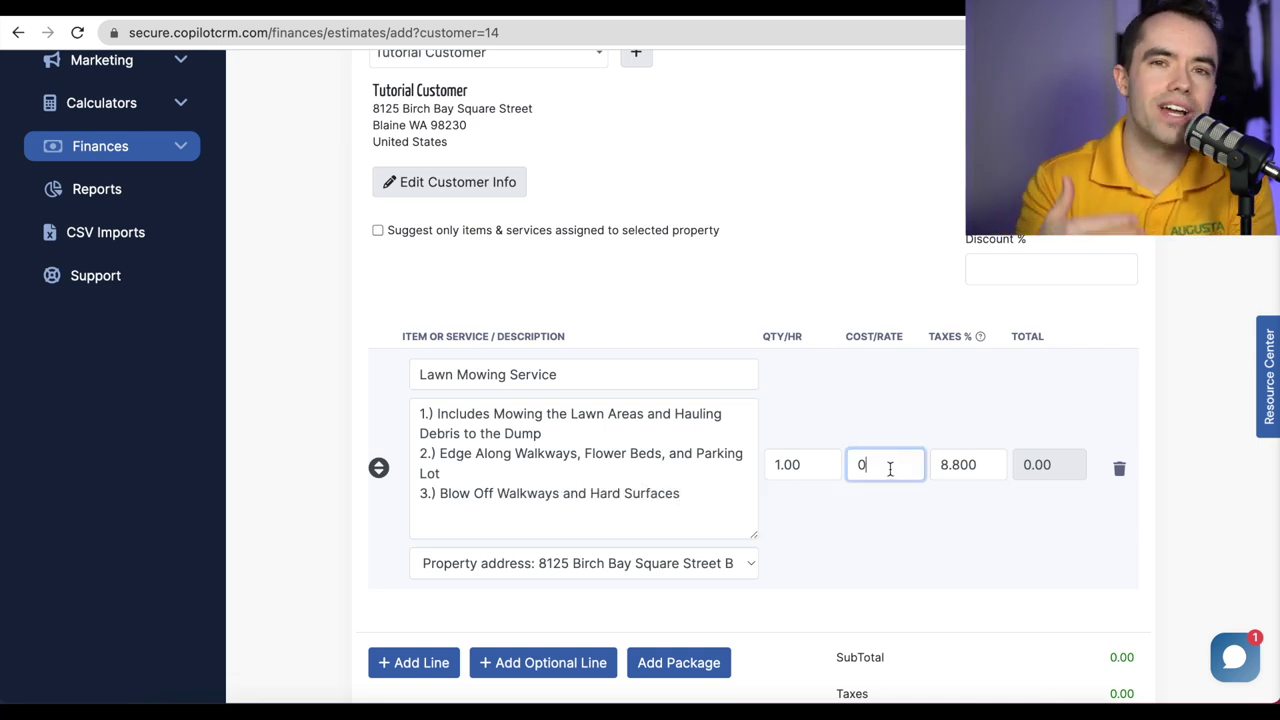
click(421, 374)
text(Weekly)
click(885, 464)
text(55)
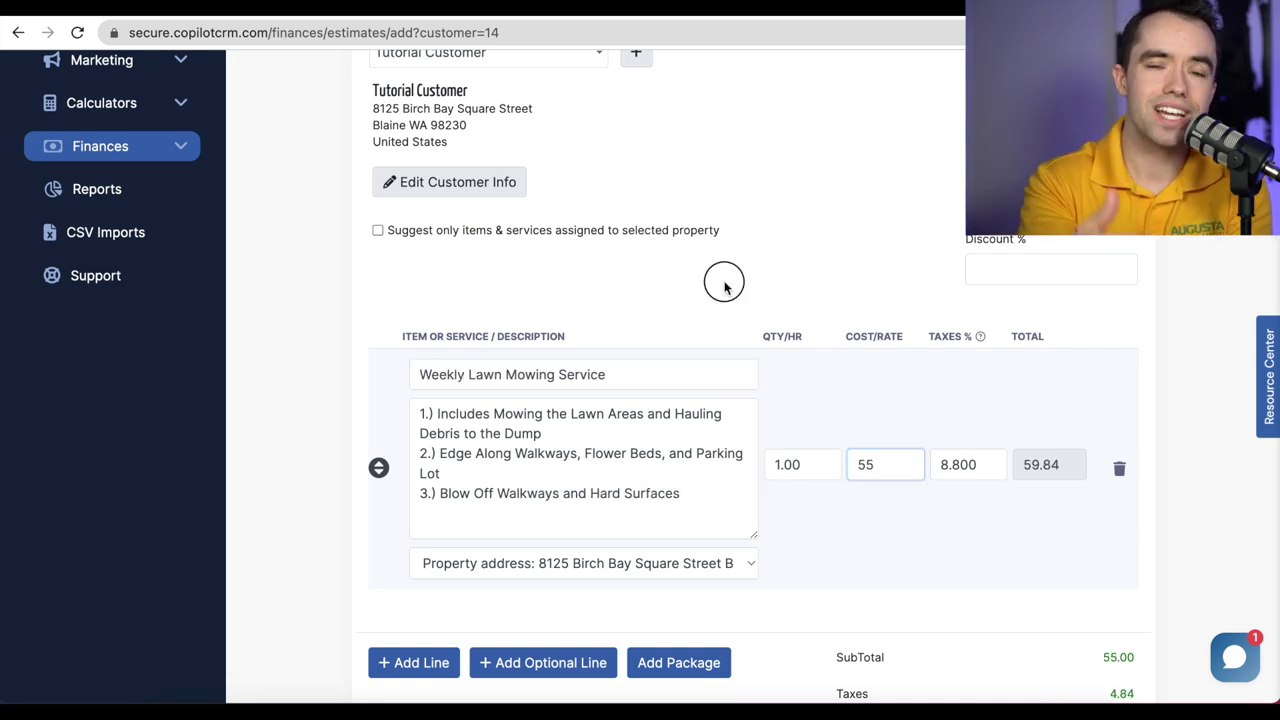
scroll(723, 282, down, 3)
click(543, 492)
click(394, 331)
Fill the optional line as Weekly Flower Bed Weeding at 25 with a weed-pulling description, marked Recommended
click(394, 331)
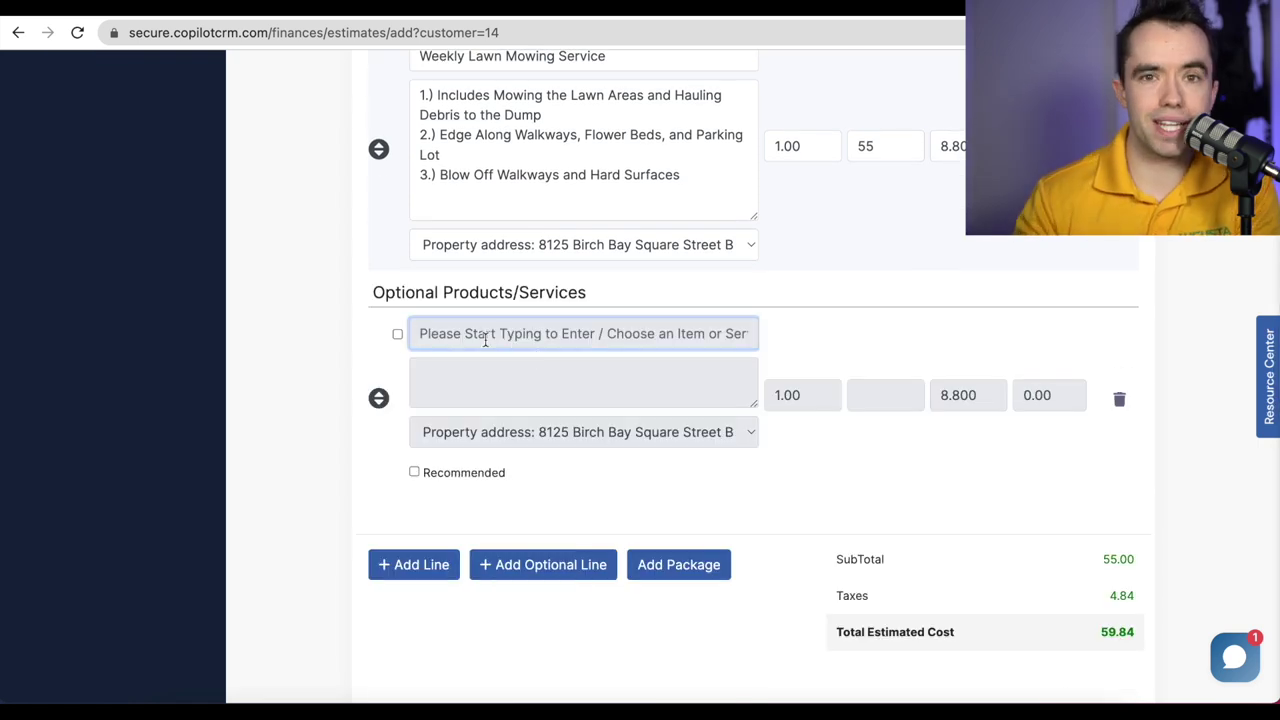
scroll(509, 333, up, 2)
text(Flower Bed Weeding)
key(Tab)
text(1.) Pull)
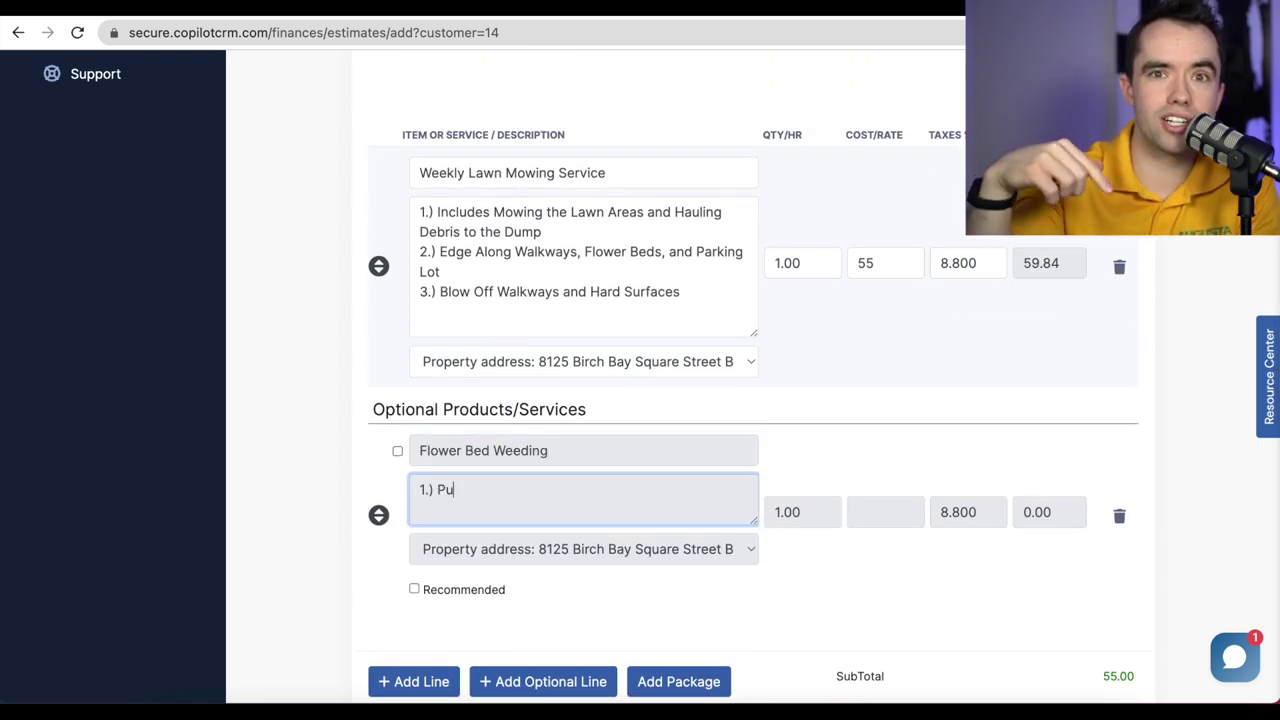
click(420, 450)
text(Weekly)
key(Tab)
text(W)
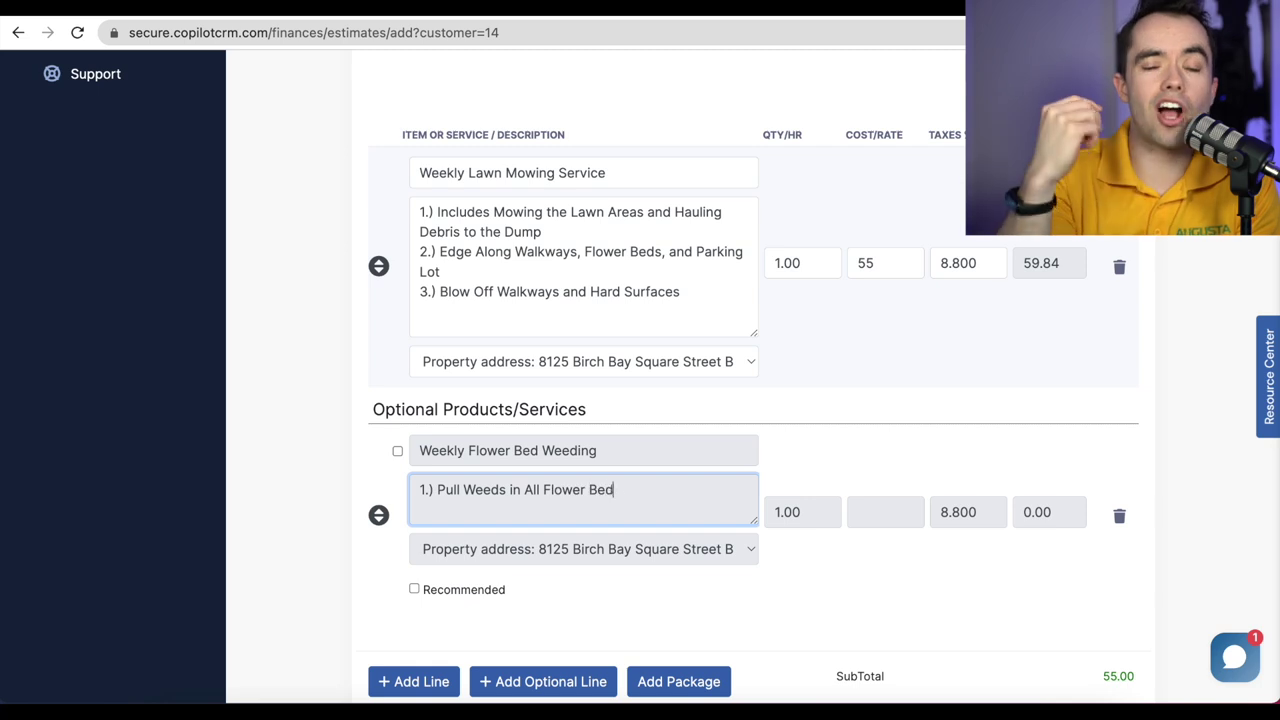
text(eeds in All Flower Beds During Mowing Serivce)
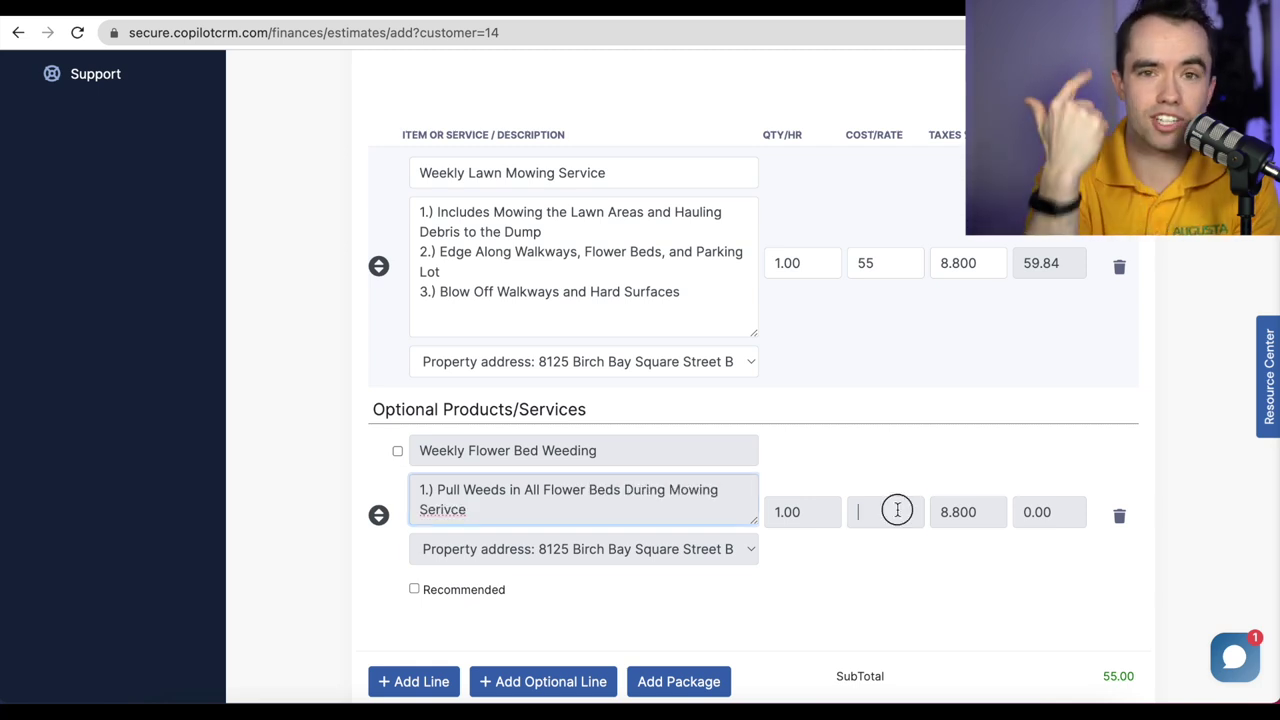
click(894, 511)
scroll(915, 458, down, 1)
click(443, 455)
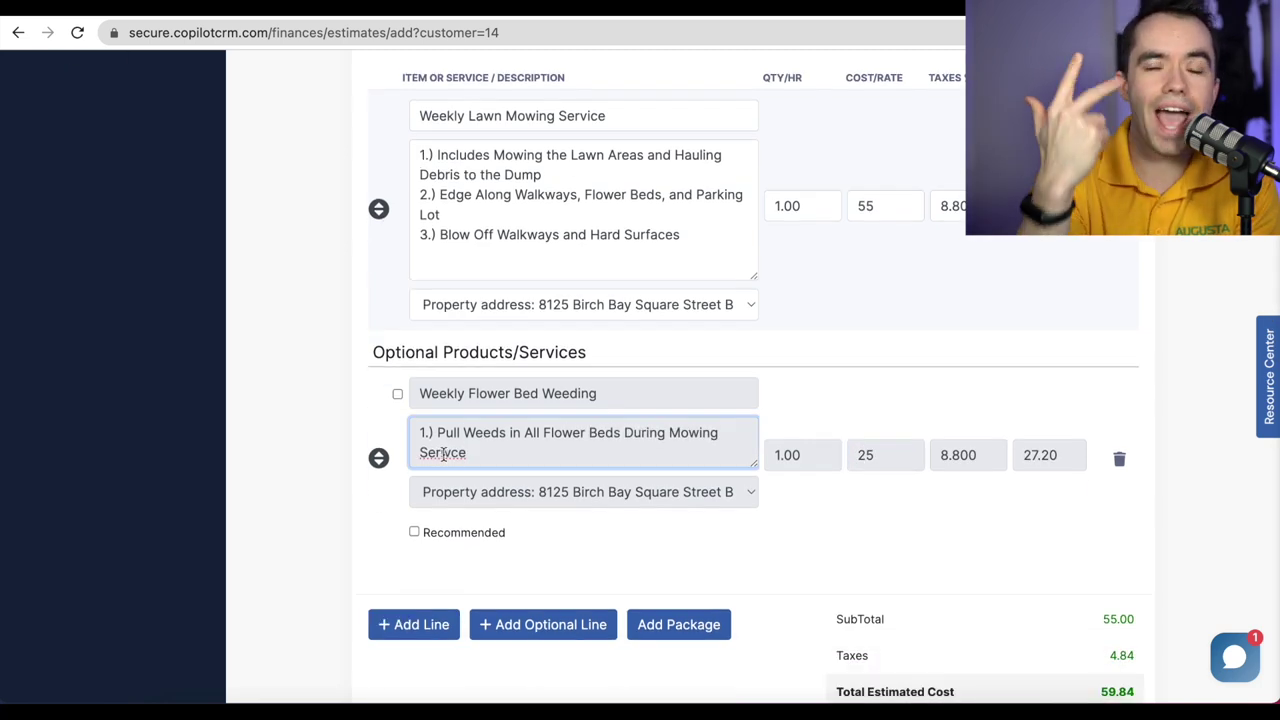
click(414, 532)
Add a Monthly Bush Trimming optional line with a four-point trimming and winterizing description
click(543, 624)
scroll(543, 600, down, 1)
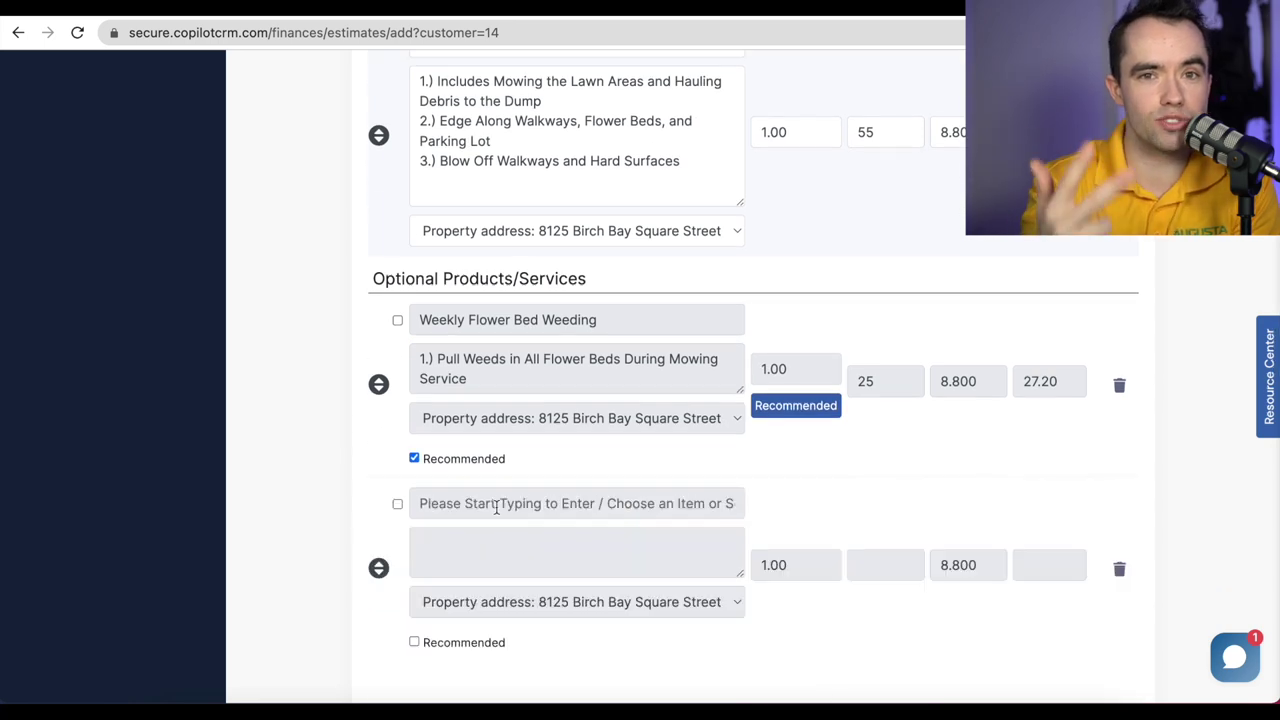
click(457, 505)
text(Monthly Bush Trimm)
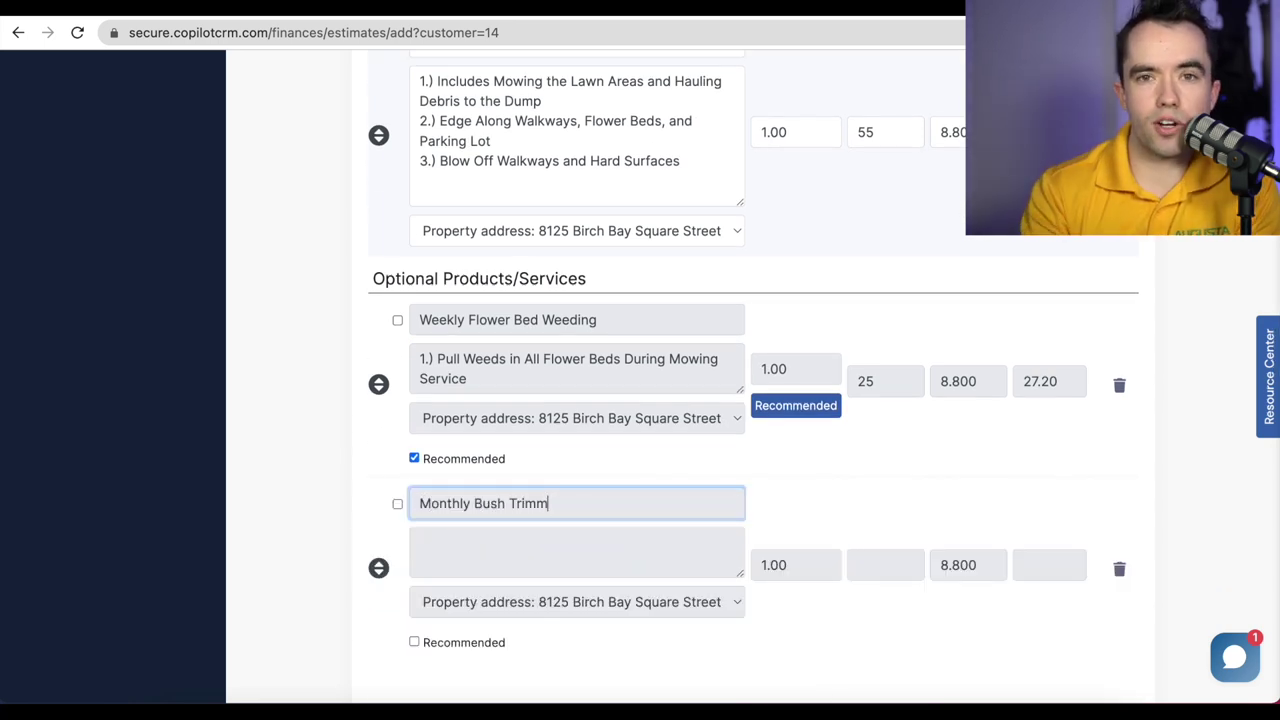
text(ing)
key(Tab)
text(1)
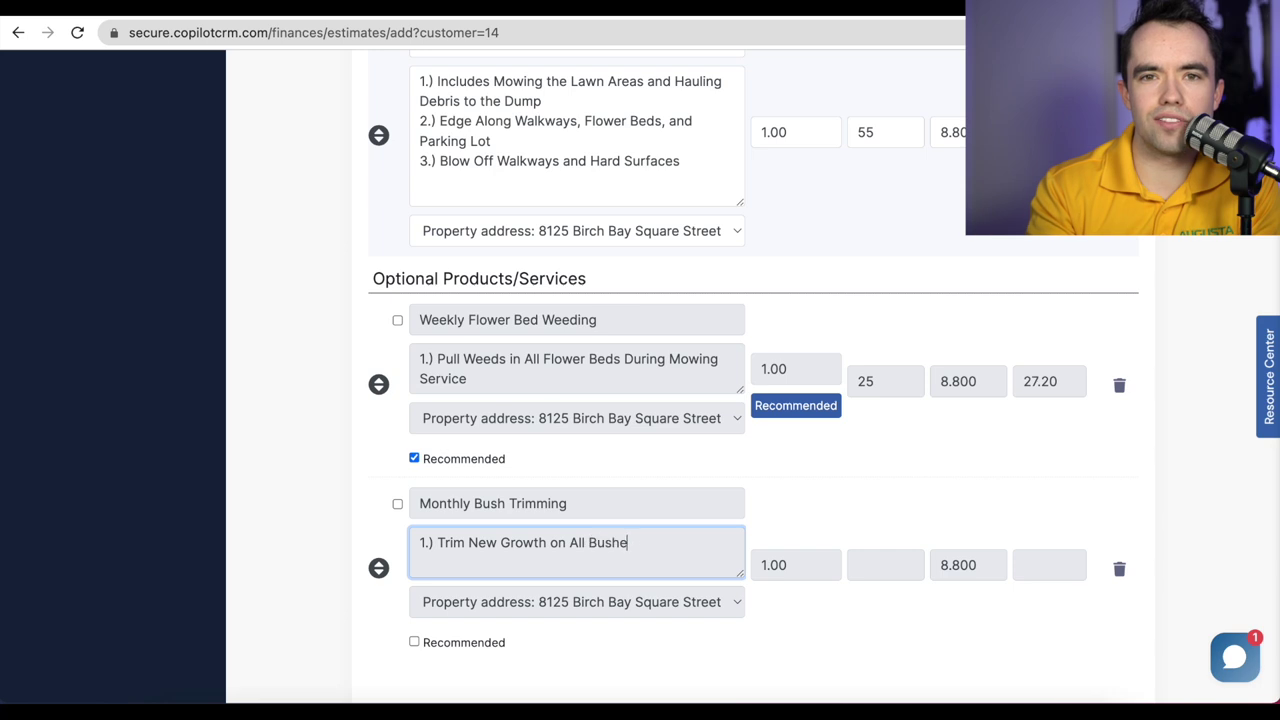
text(.) Trim New Growth on All Bushes and Shrubs in the Flowerbeds)
key(Return)
text(2.) Haul Debris to Dump)
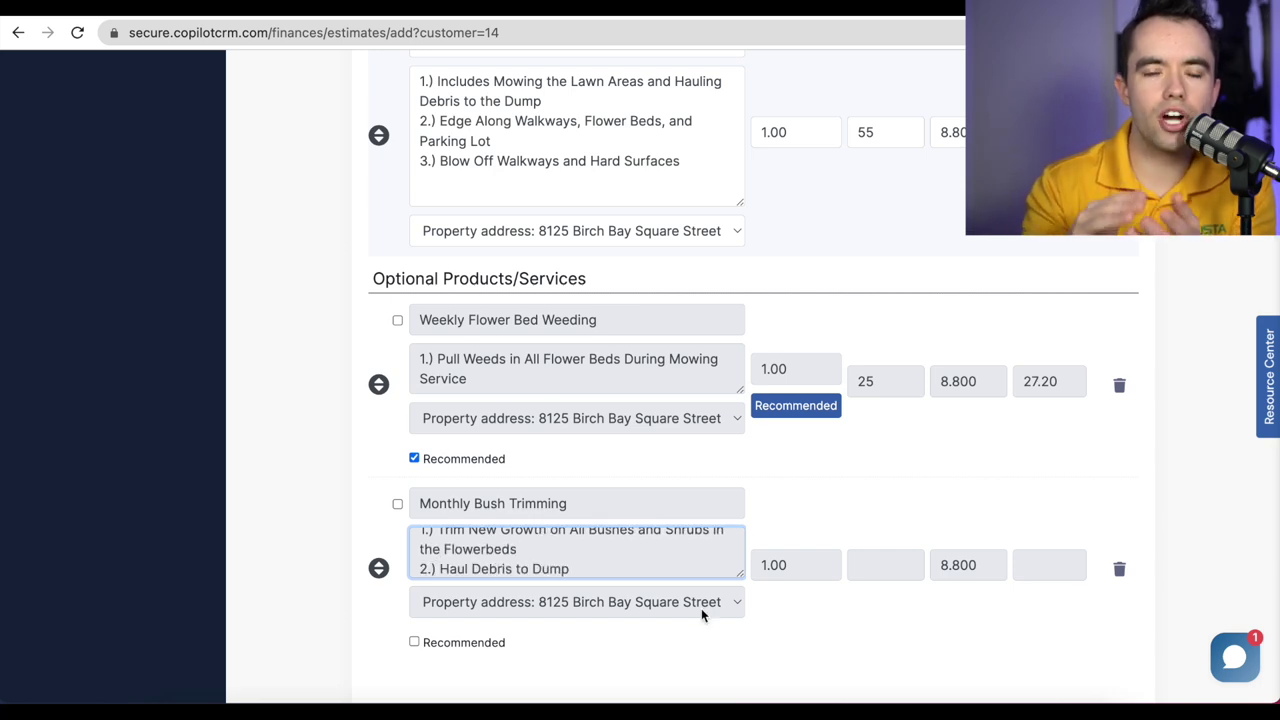
drag(740, 573, 741, 646)
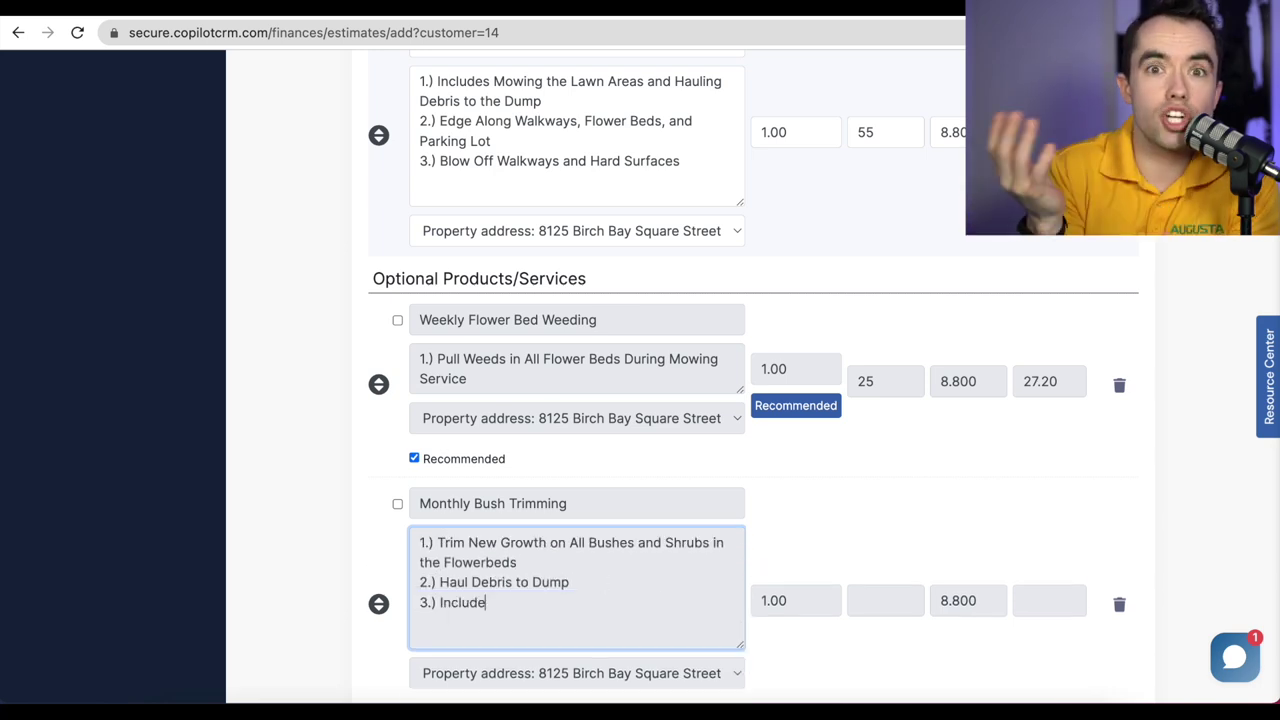
text(s Winterizing )
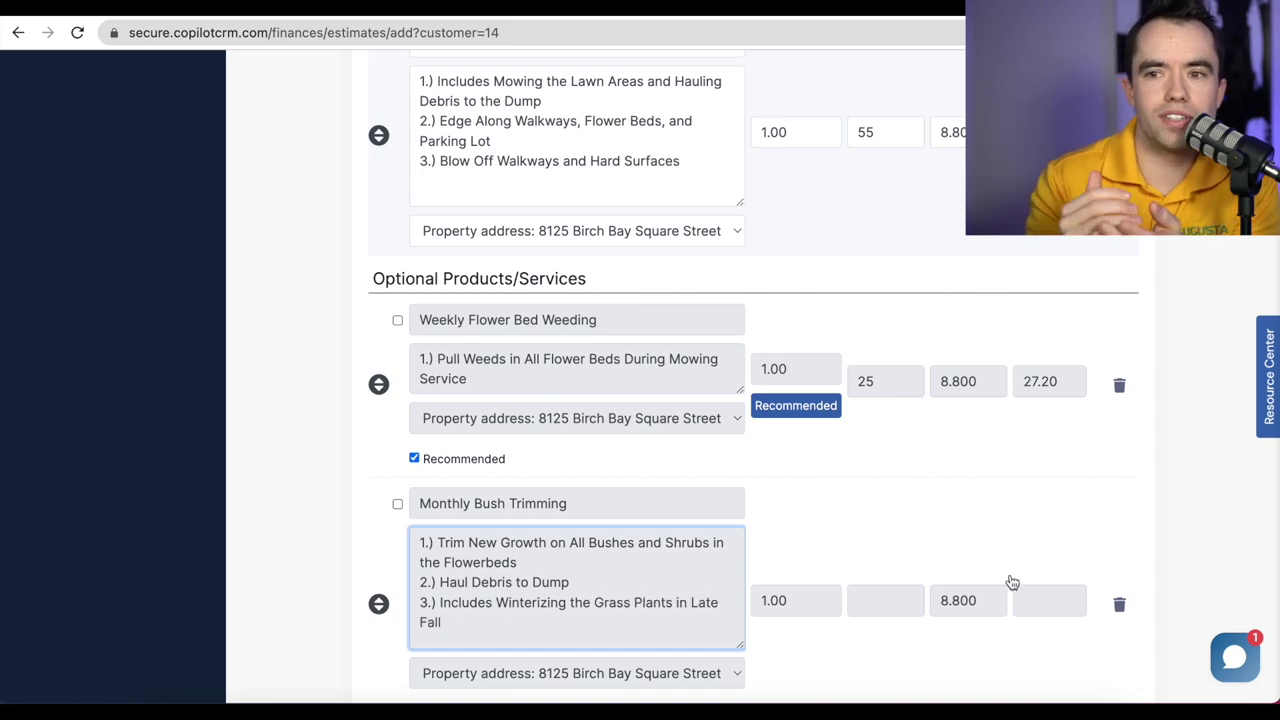
text(the Grass Plants in Late Fall)
key(Return)
text(4.) Video of Job Recorded for Service Crew)
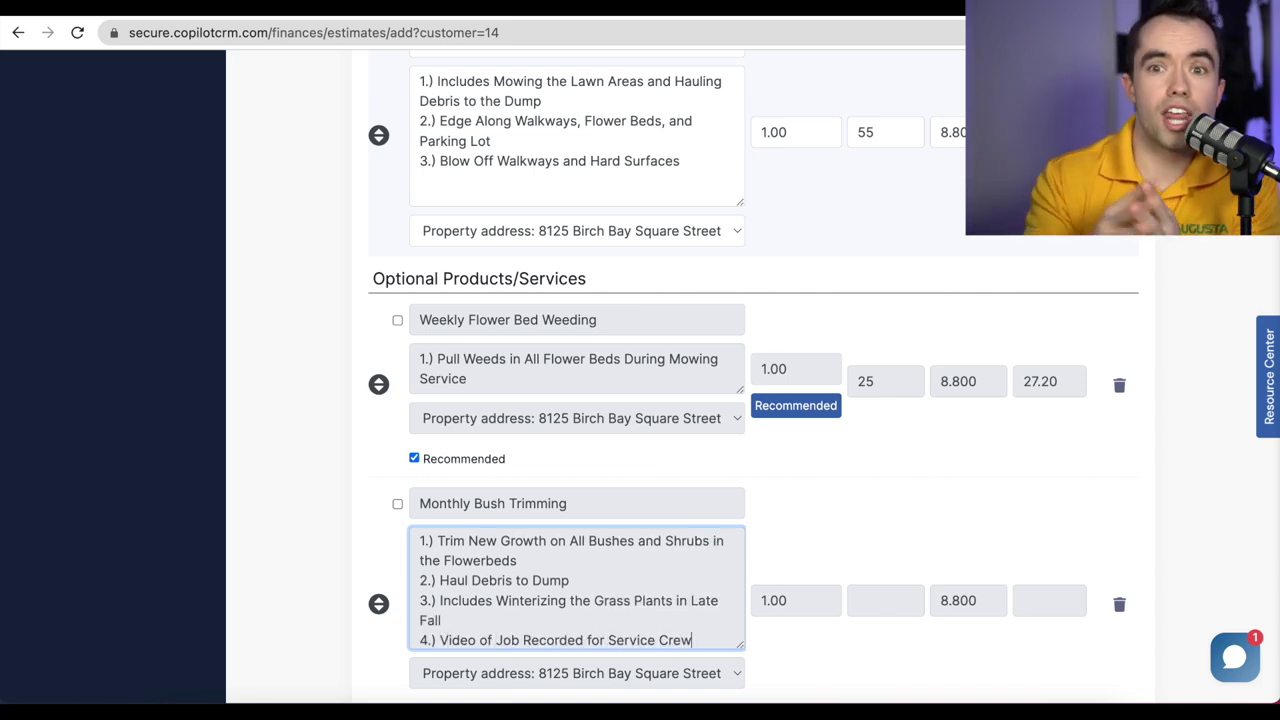
Set the bush trimming cost to 135 so the estimate total updates
click(898, 597)
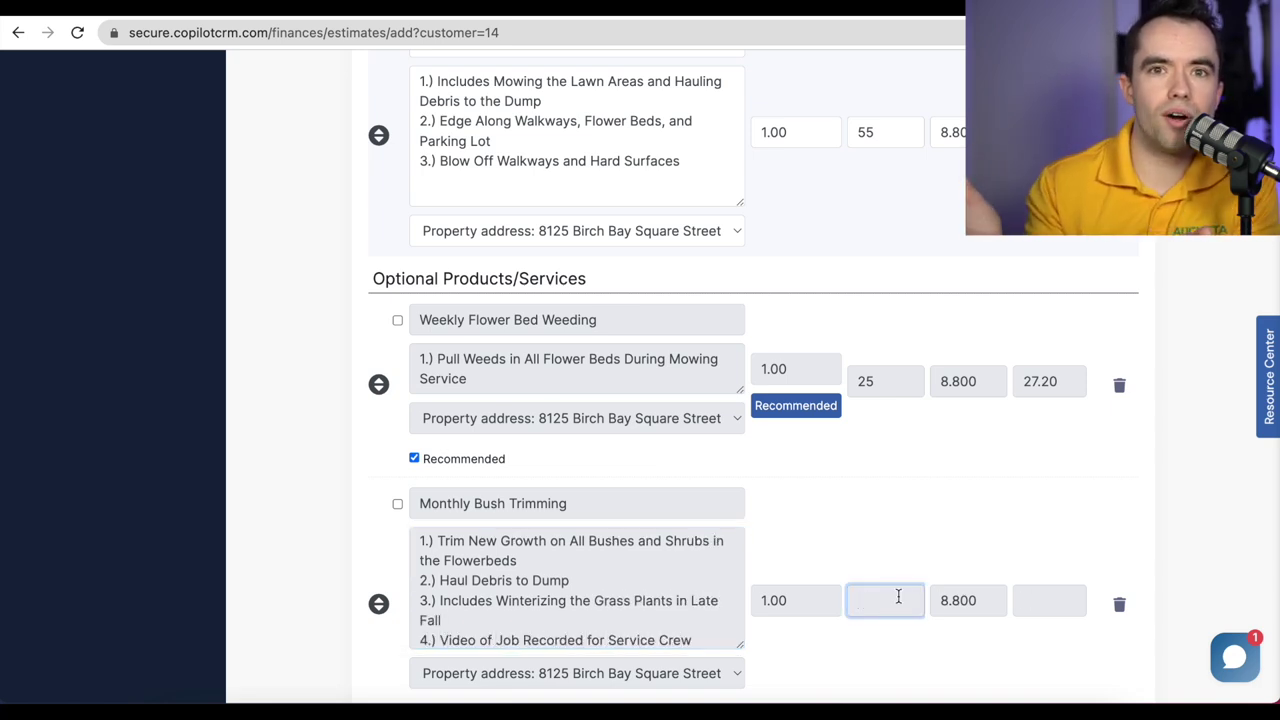
click(816, 595)
scroll(816, 595, down, 3)
scroll(837, 563, up, 5)
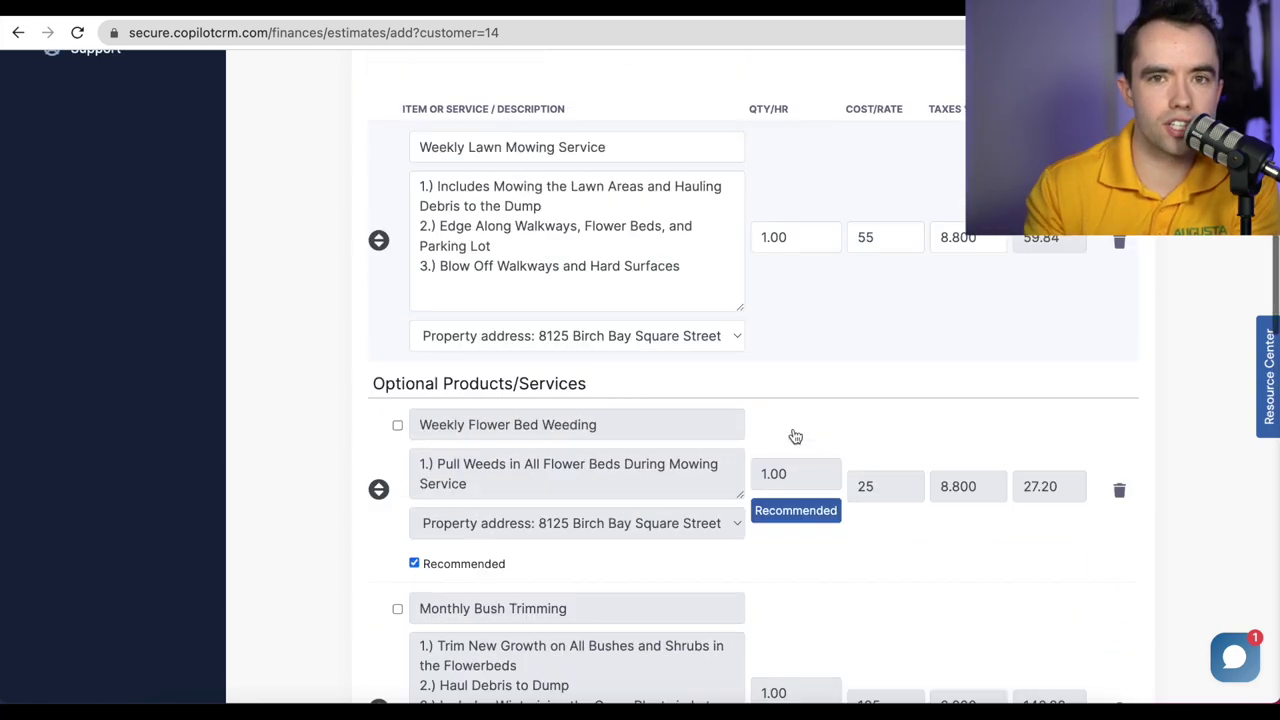
scroll(795, 436, up, 5)
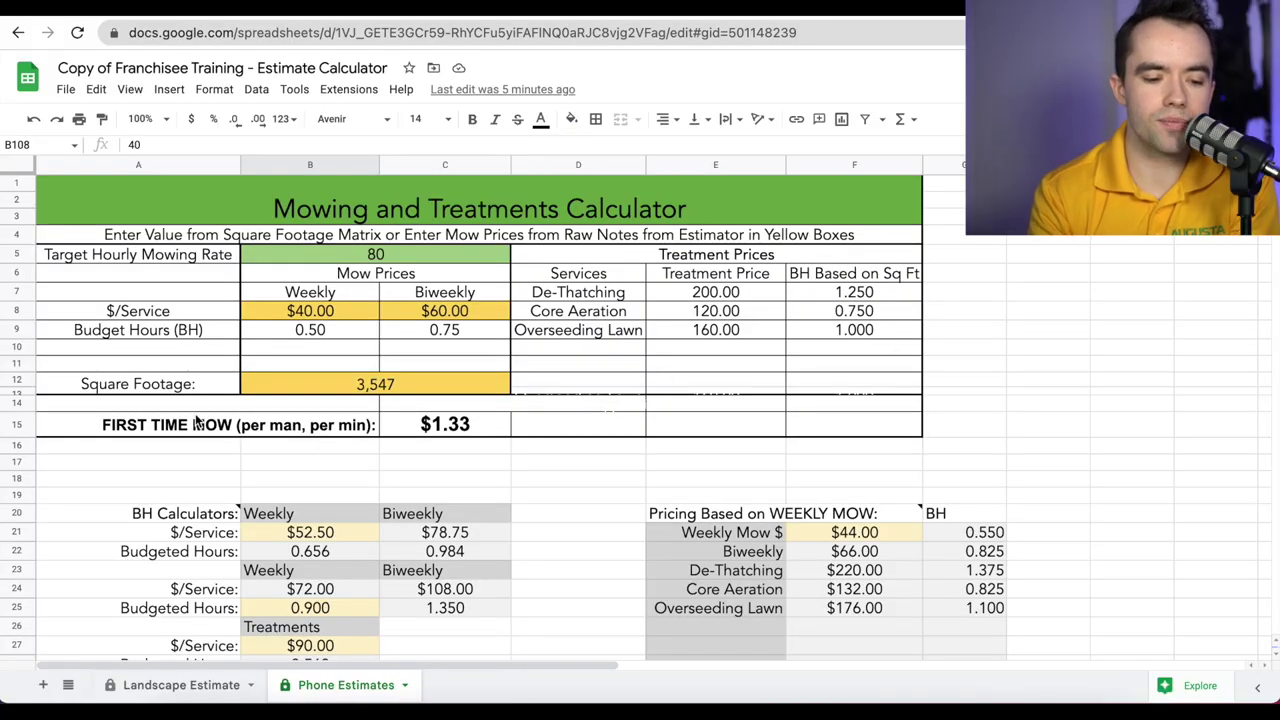
Check the FIRST TIME MOW rate of $1.33 in cell C15 of the calculator
click(222, 433)
click(455, 425)
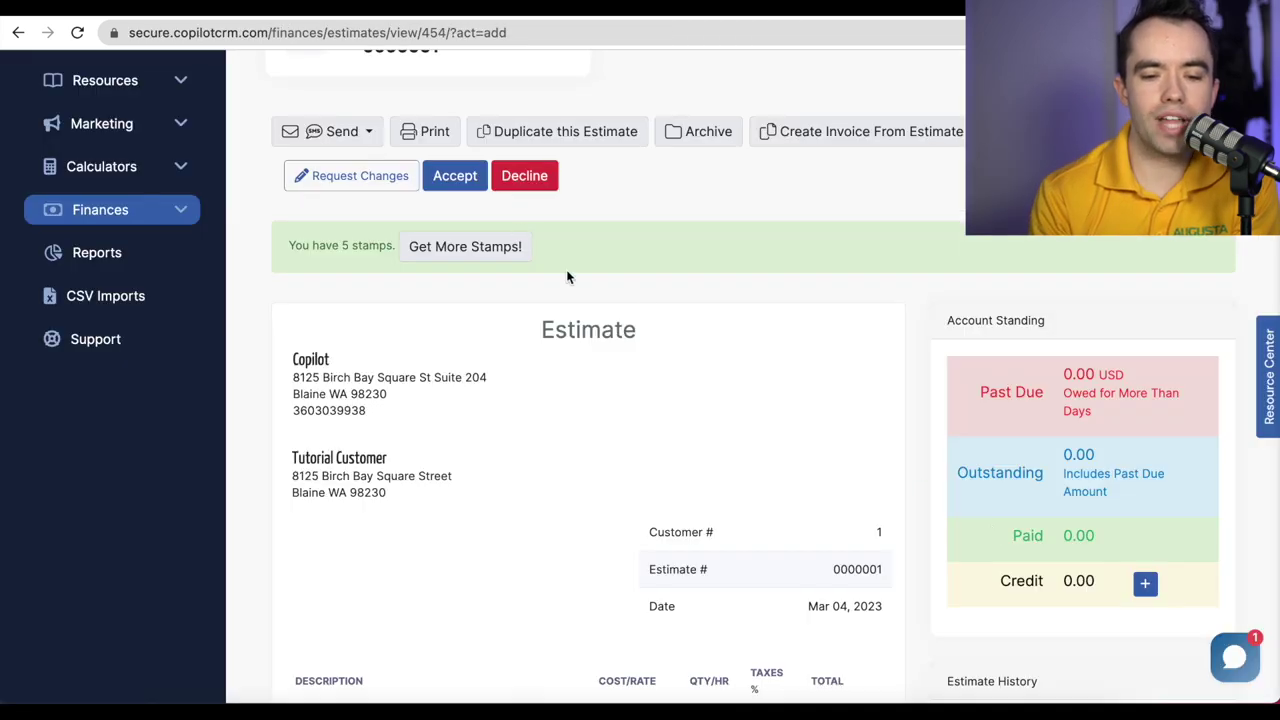
scroll(620, 300, up, 4)
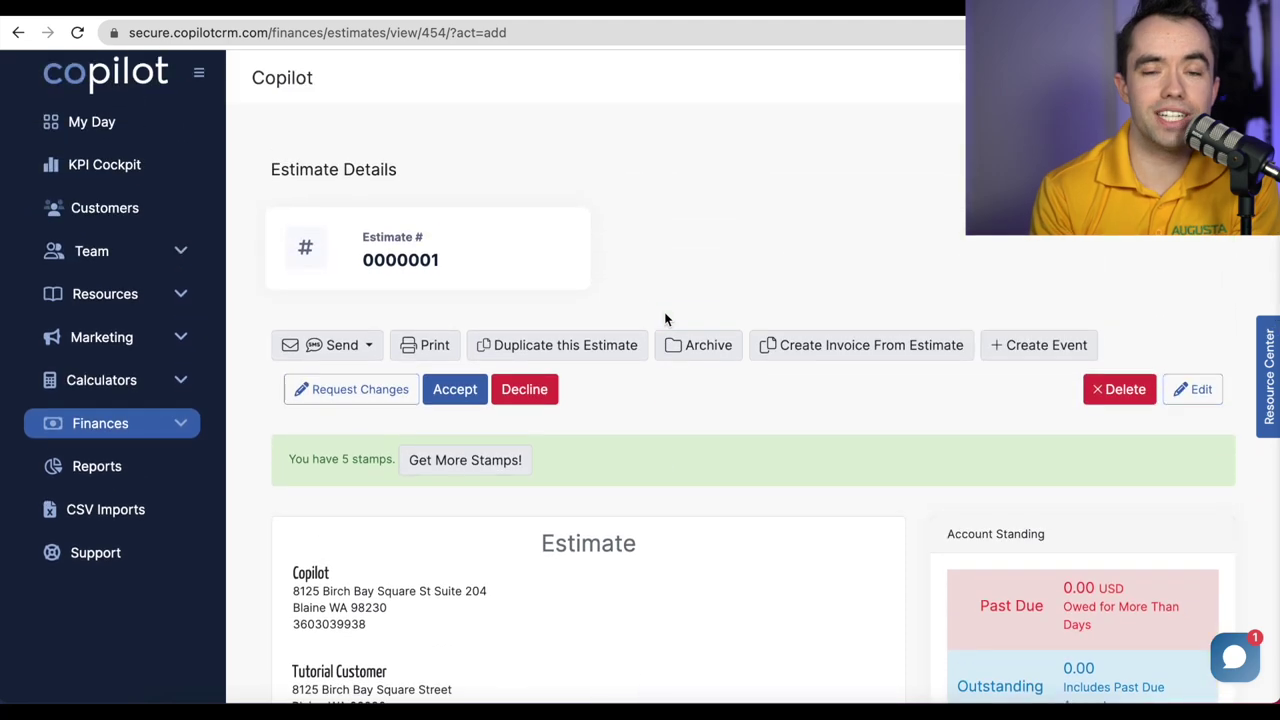
Email estimate #0000001 with images enabled and the parking-lot screenshot attached
scroll(668, 320, down, 10)
scroll(683, 317, up, 6)
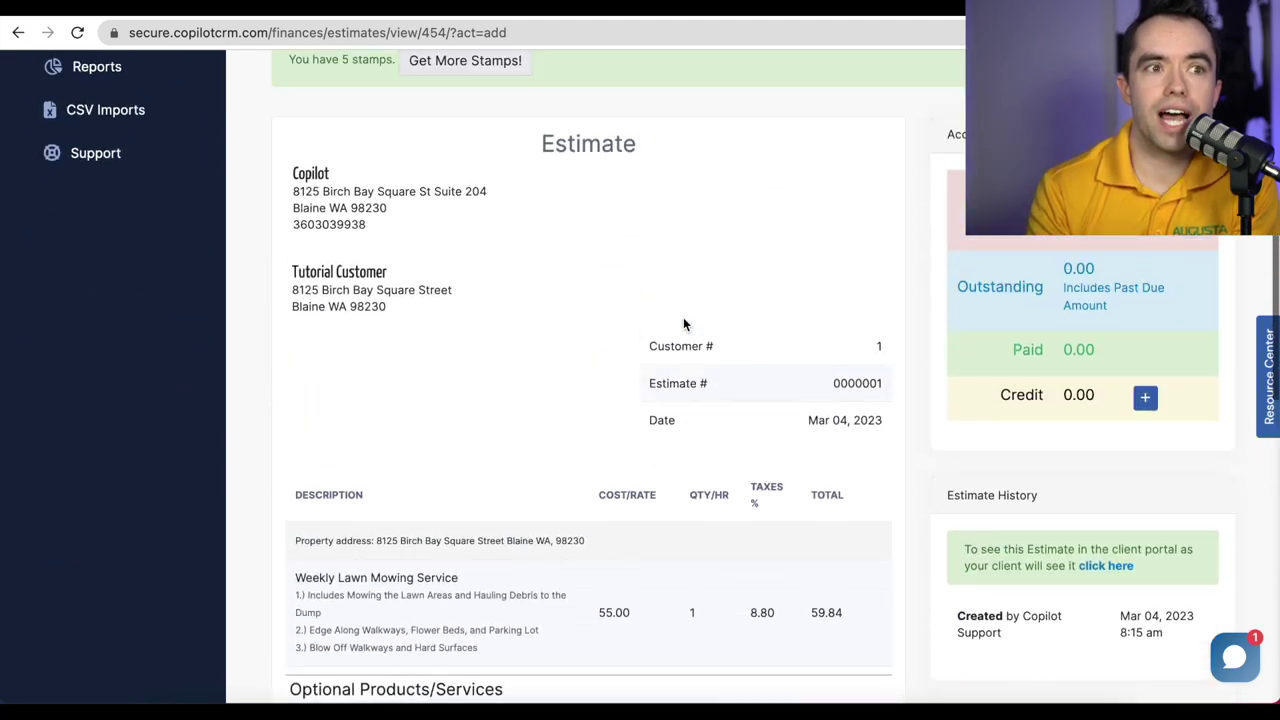
click(335, 141)
click(365, 185)
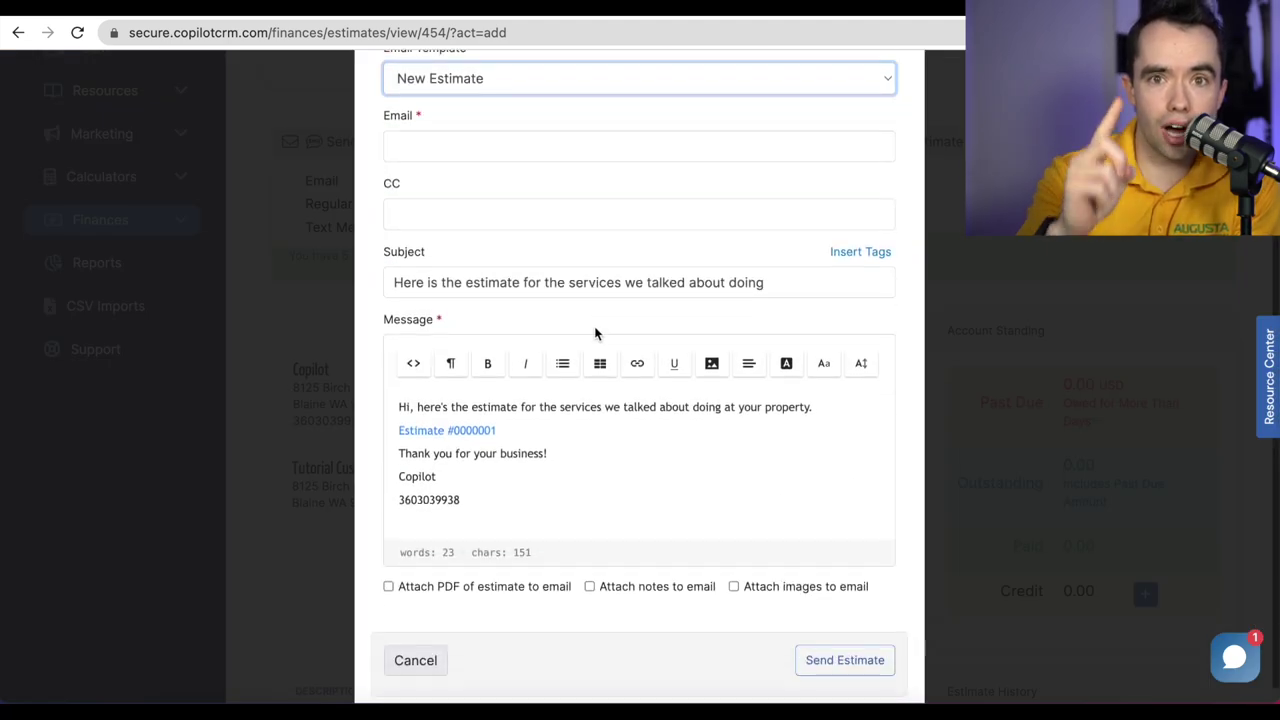
click(734, 571)
scroll(700, 590, down, 2)
click(692, 601)
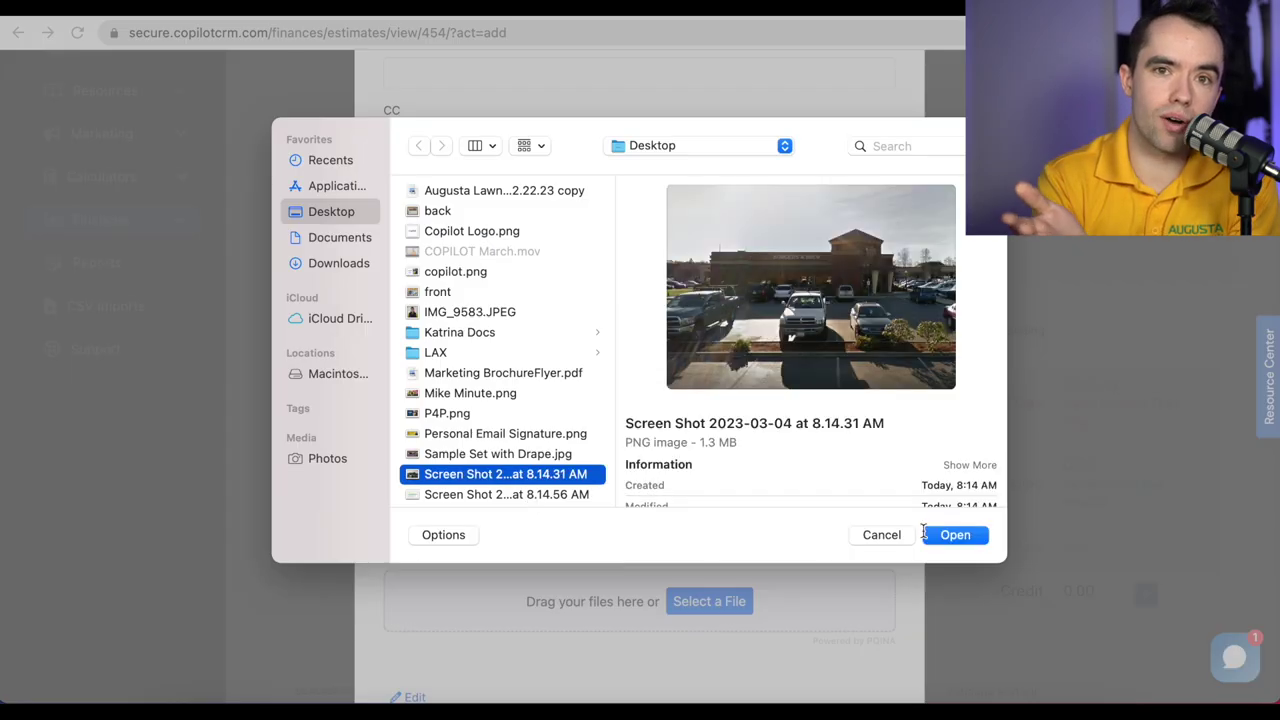
click(957, 531)
scroll(814, 530, down, 2)
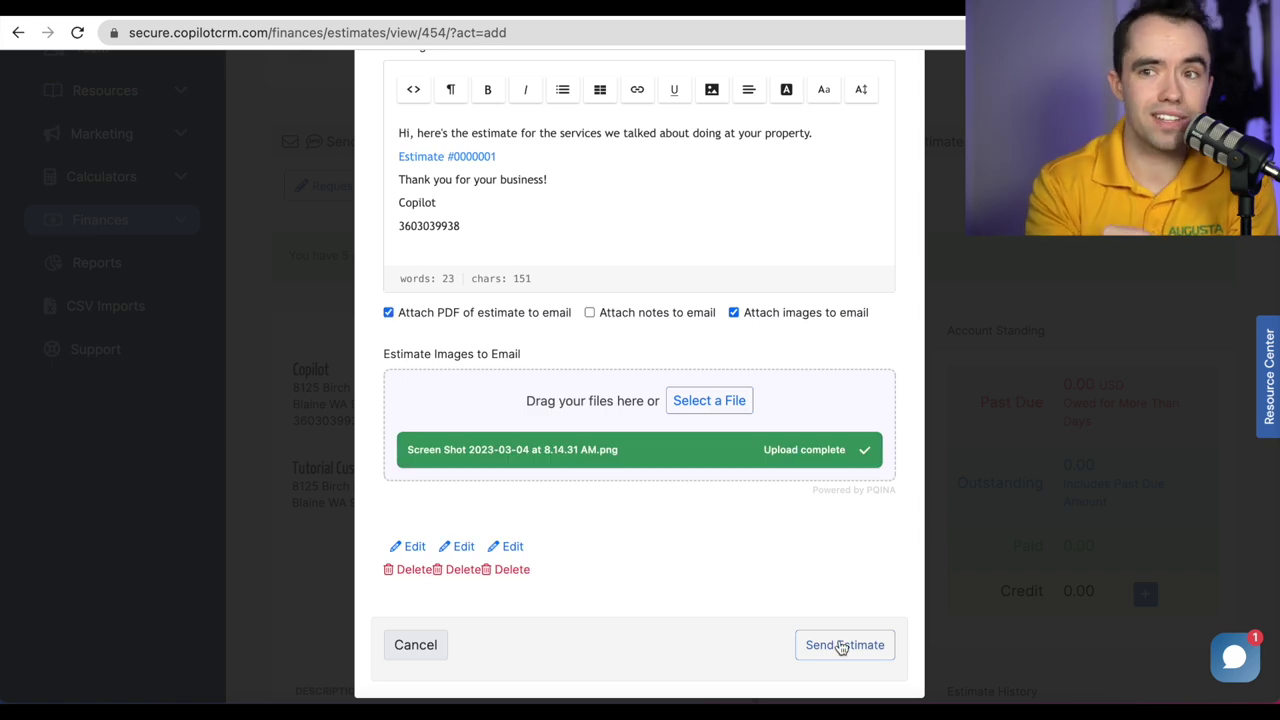
click(837, 645)
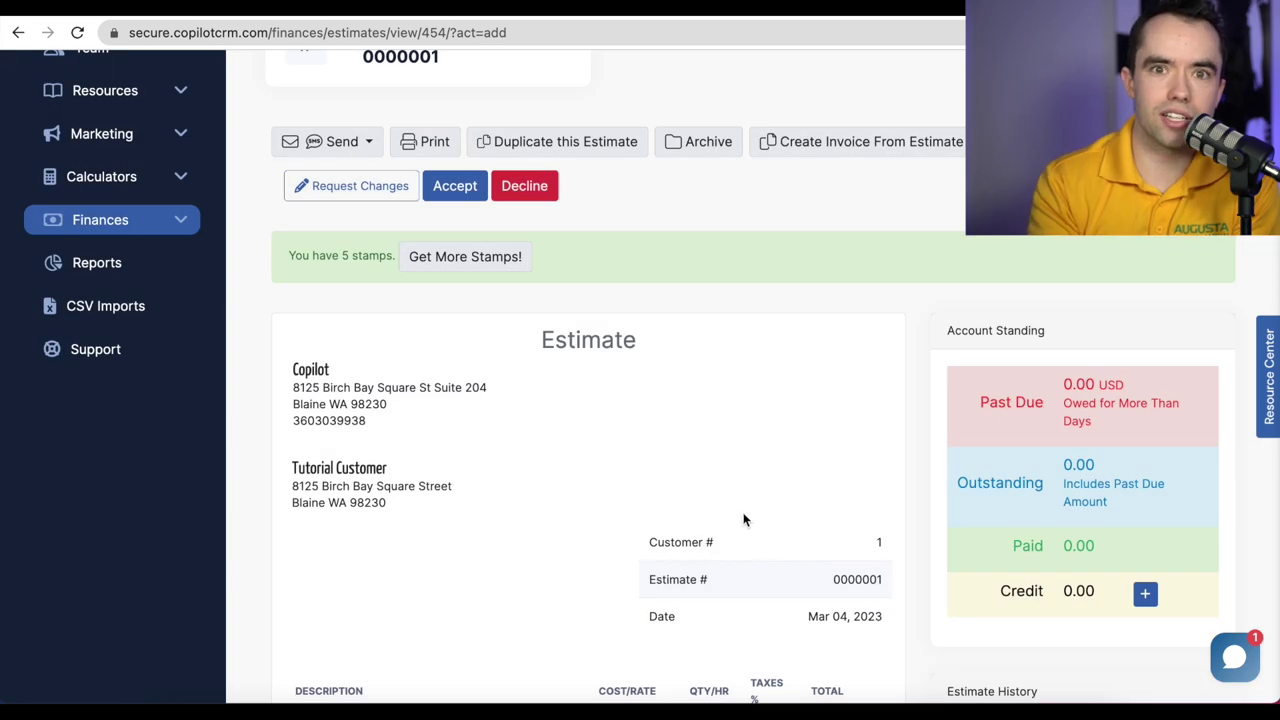
Opt in to the Weekly Flower Bed Weeding line and review the estimate's 233.92 total
scroll(508, 380, down, 5)
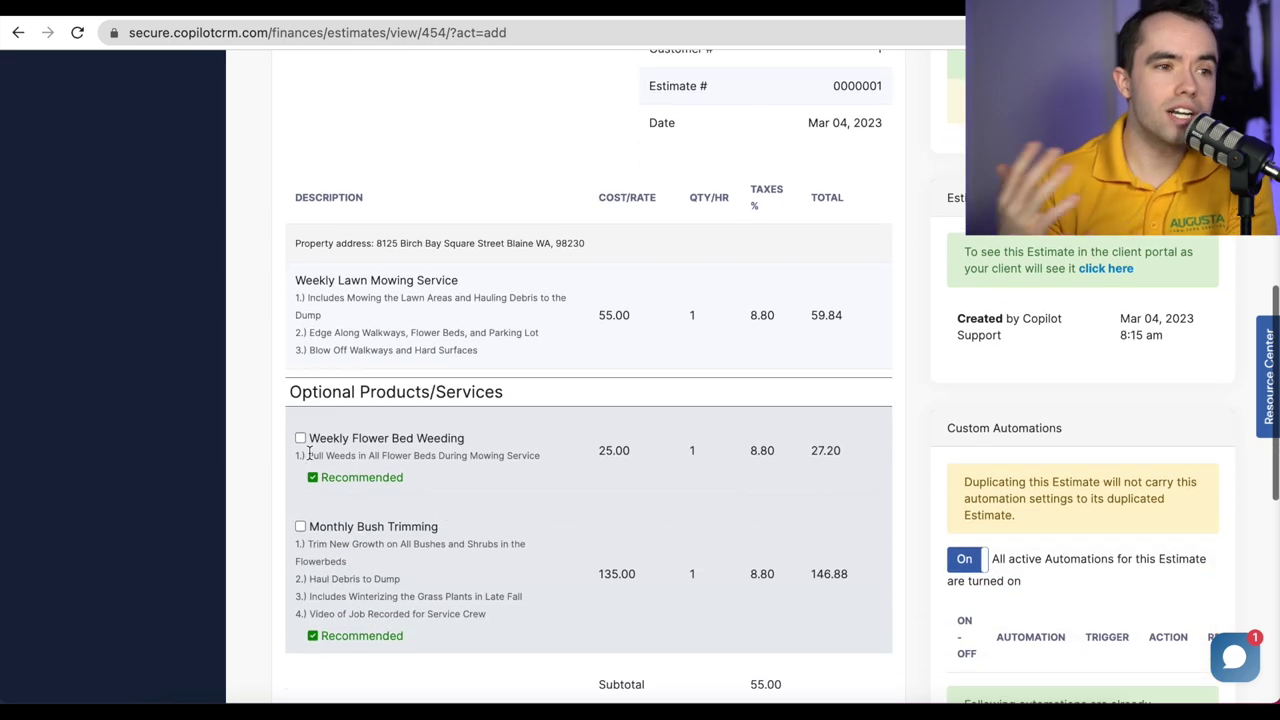
click(300, 438)
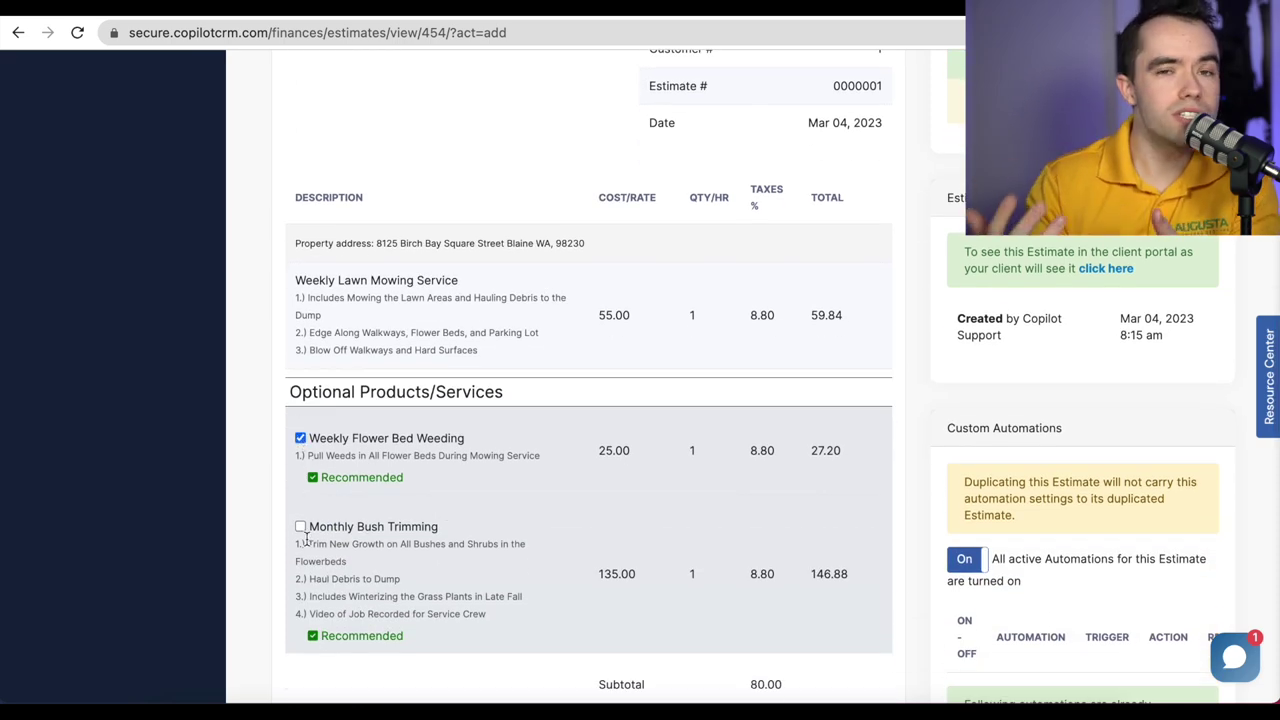
scroll(340, 520, down, 2)
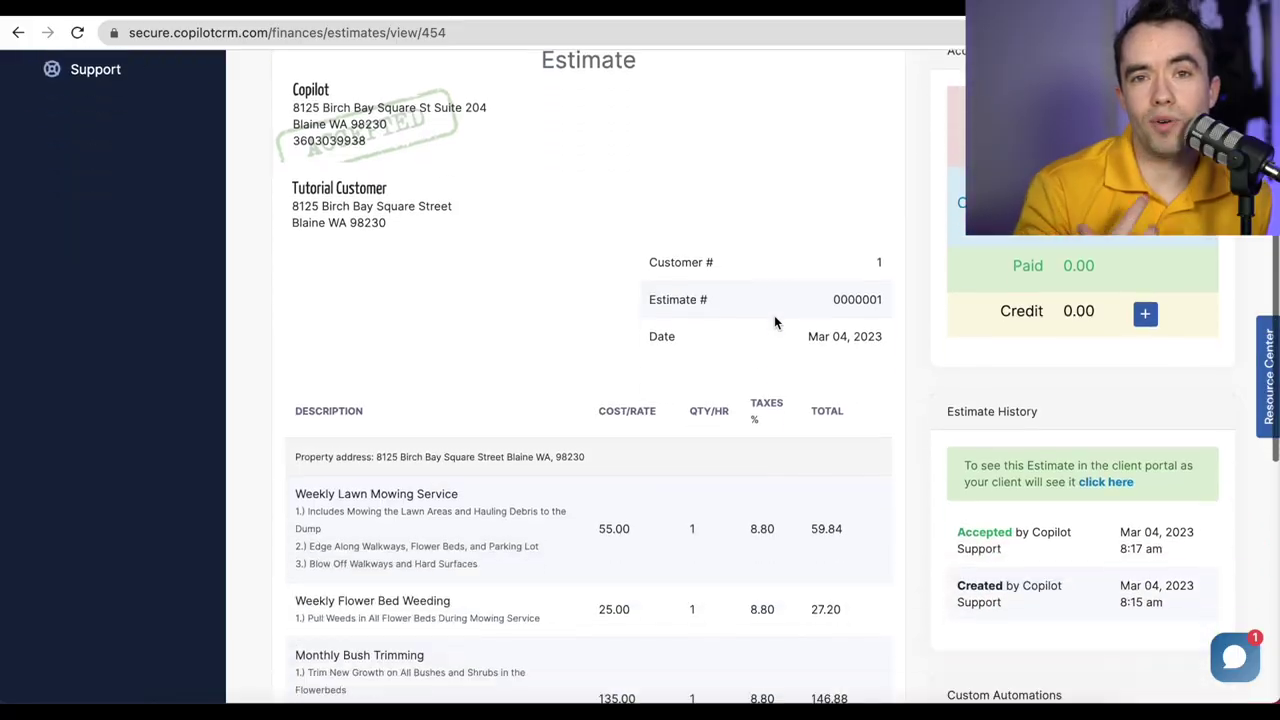
scroll(774, 322, down, 2)
scroll(774, 322, down, 4)
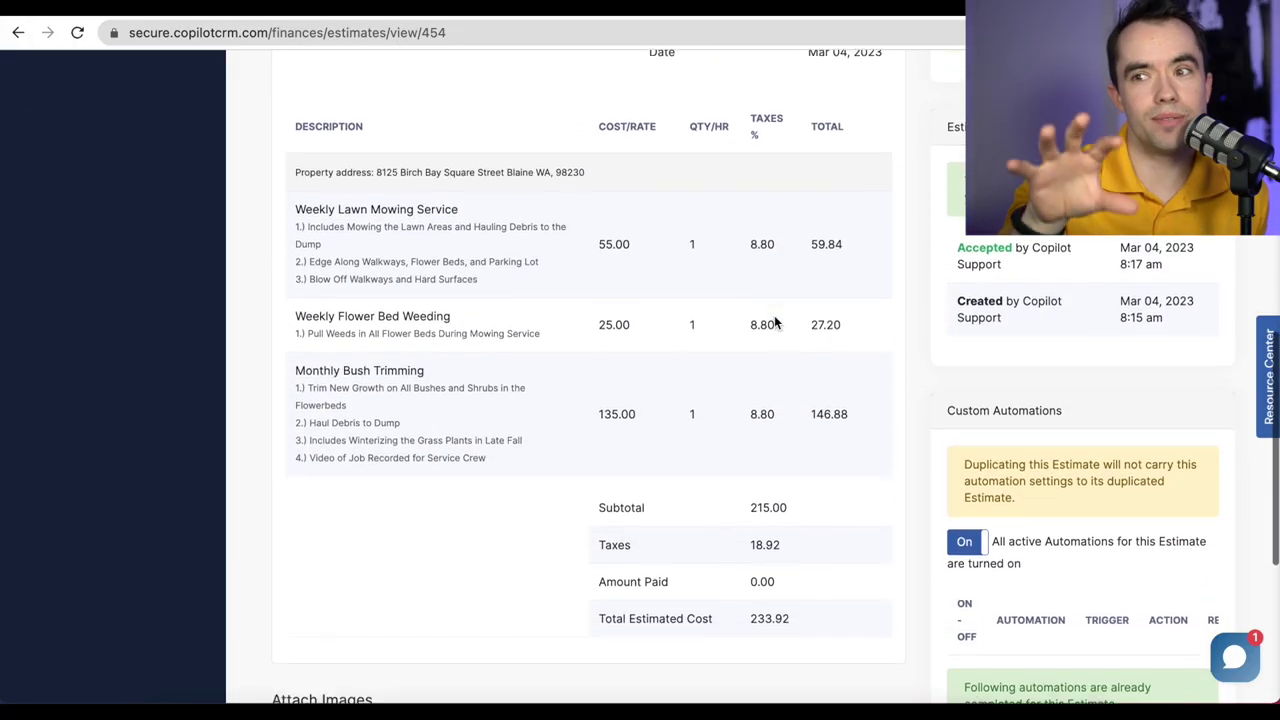
scroll(774, 322, up, 5)
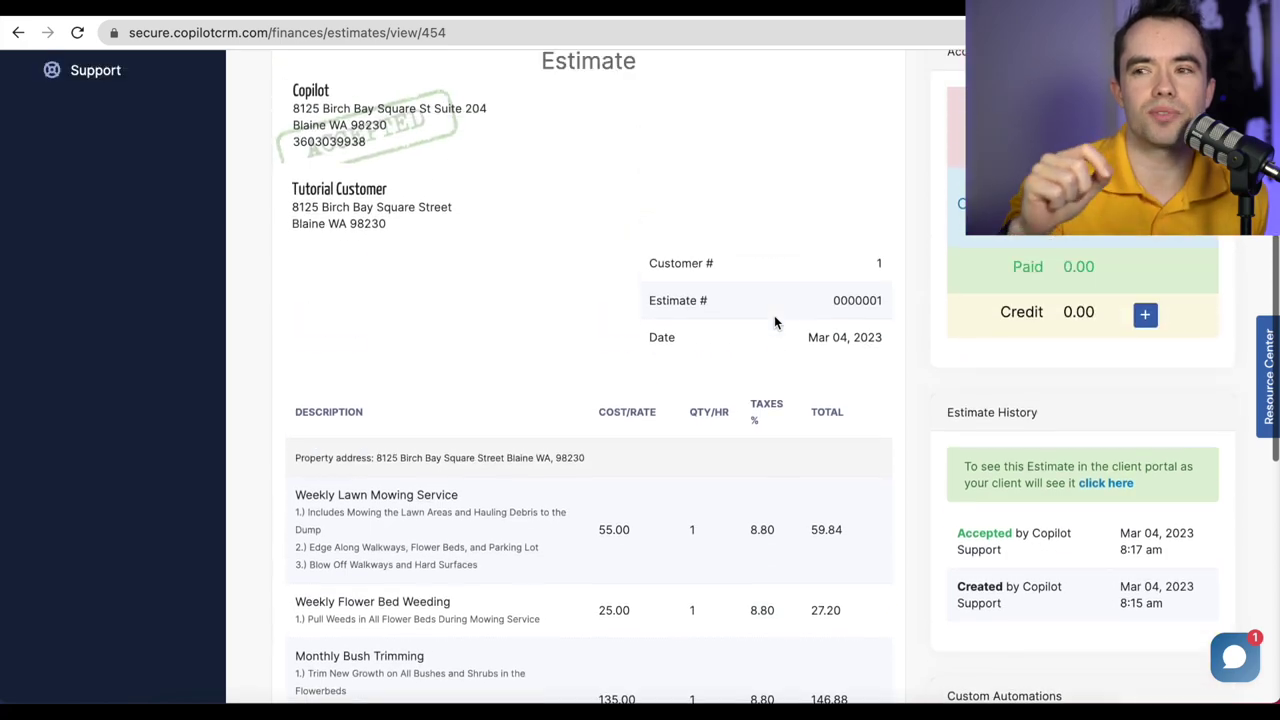
scroll(774, 322, up, 3)
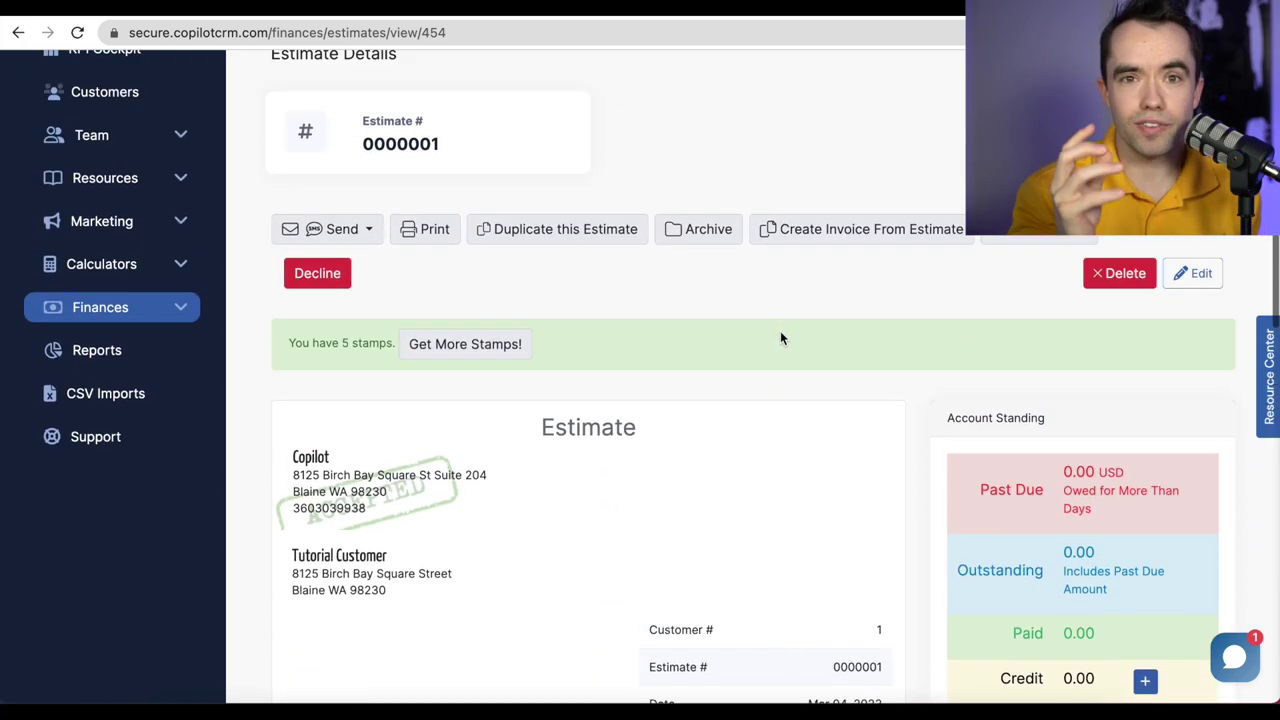